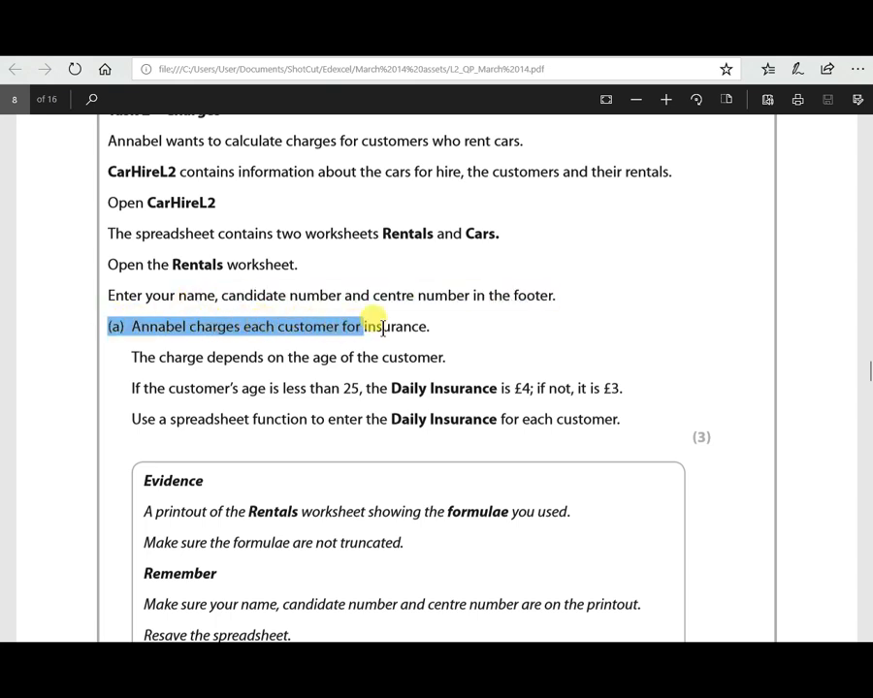
Highlight question (a)'s rule on how the customer's age determines Daily Insurance, from the age condition to both charges
click(133, 356)
key(Down)
key(shift+Right)
key(shift+Right)
key(shift+Right)
key(shift+Right)
key(shift+Right)
key(shift+Right)
key(shift+Right)
key(shift+Right)
key(shift+Right)
key(shift+Right)
key(shift+Right)
key(shift+Right)
key(shift+Right)
key(shift+Right)
key(shift+Right)
key(shift+Right)
key(shift+Right)
key(shift+Right)
key(shift+Right)
key(shift+Right)
key(shift+Right)
key(shift+Right)
key(shift+Right)
key(shift+Right)
key(shift+Right)
key(shift+Right)
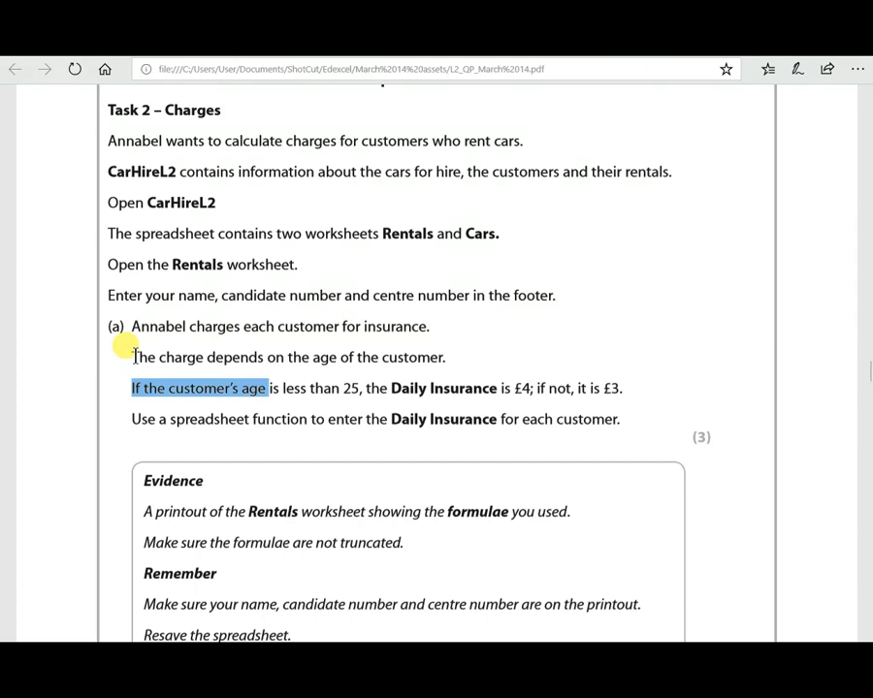
key(shift+Right)
key(shift+Right)
key(shift+Right)
key(shift+Right)
key(shift+Right)
key(shift+Right)
key(shift+Right)
key(shift+Right)
key(shift+Right)
key(shift+Right)
key(shift+Right)
key(shift+Right)
key(shift+Right)
key(shift+Right)
key(shift+Right)
key(shift+Right)
key(shift+Right)
key(shift+Right)
key(shift+Right)
key(shift+Right)
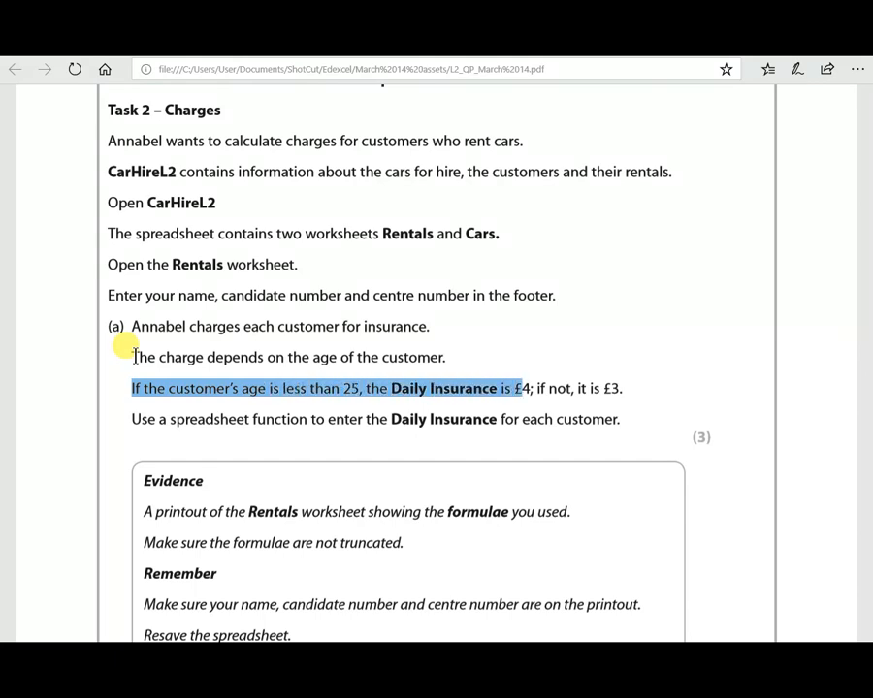
key(shift+Right)
key(shift+Right)
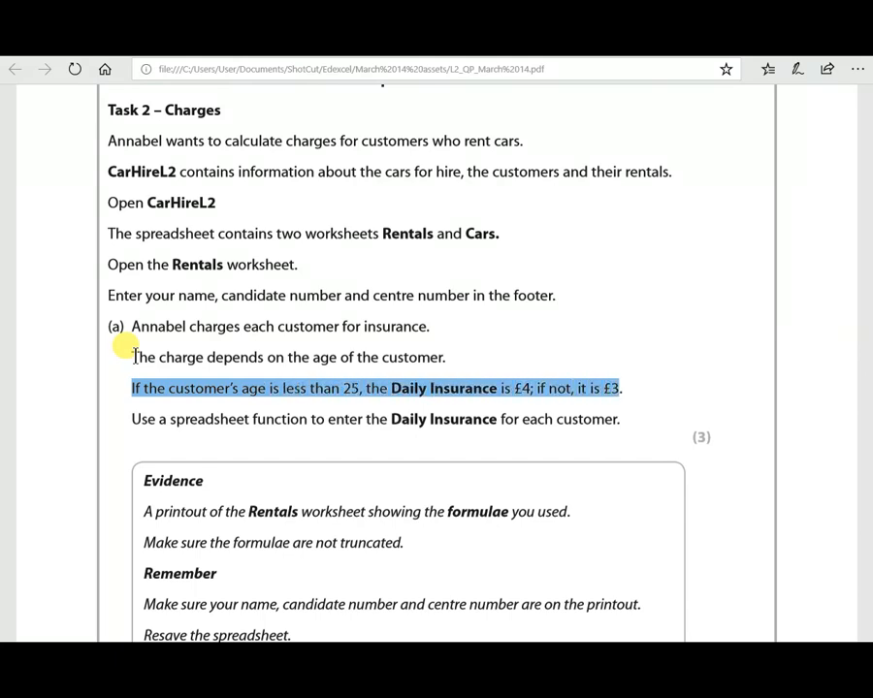
key(Right)
key(Down)
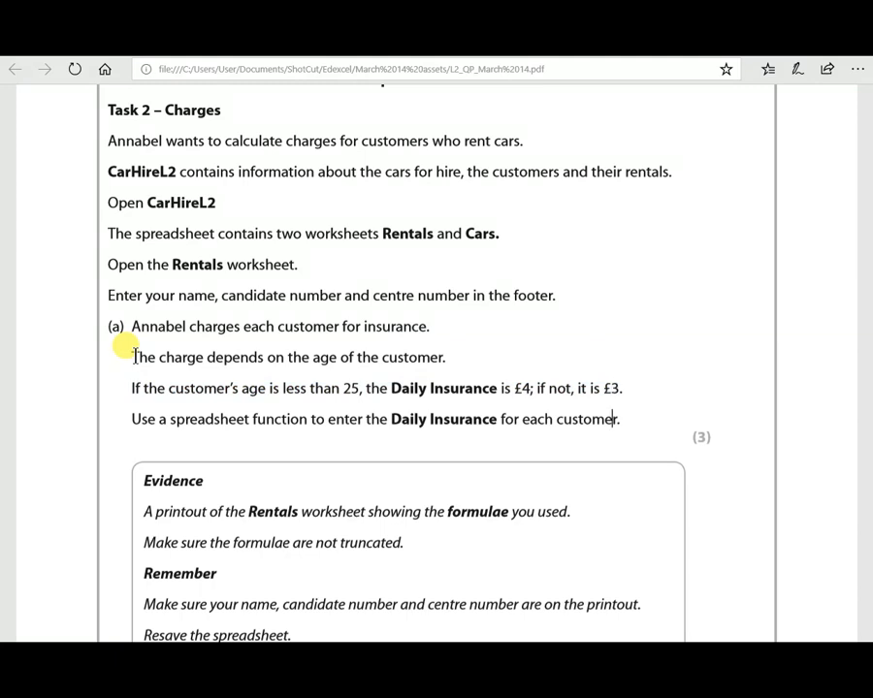
Highlight the word "function" in the instruction on entering the Daily Insurance for each customer
key(Home)
key(Right)
key(Right)
key(Right)
key(Right)
key(Right)
key(Right)
key(Right)
key(Right)
key(Right)
key(Right)
key(Right)
key(Right)
key(Right)
key(Right)
key(Right)
key(Right)
key(Right)
key(Right)
key(Right)
key(ctrl+shift+Right)
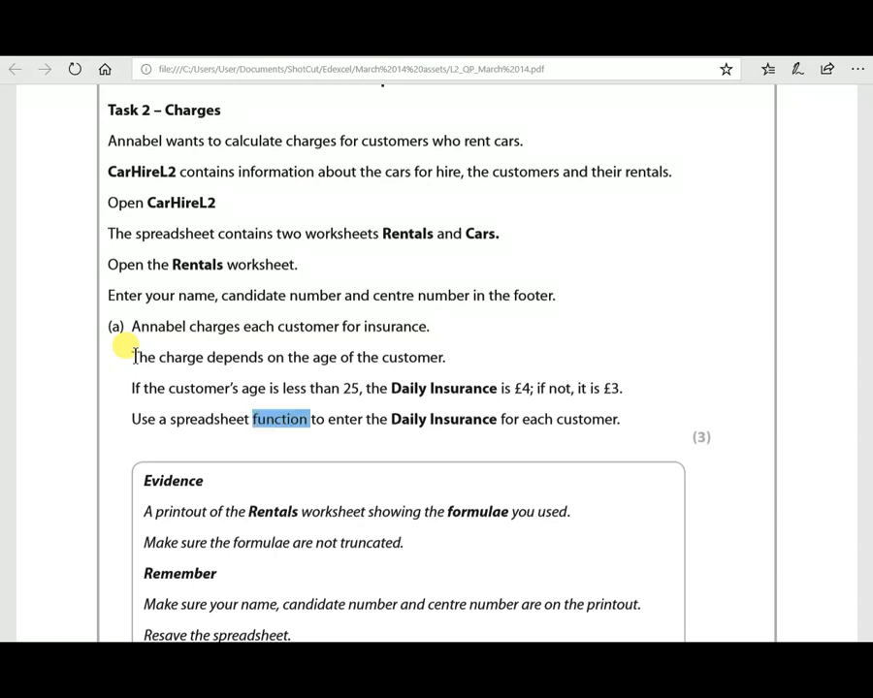
key(Up)
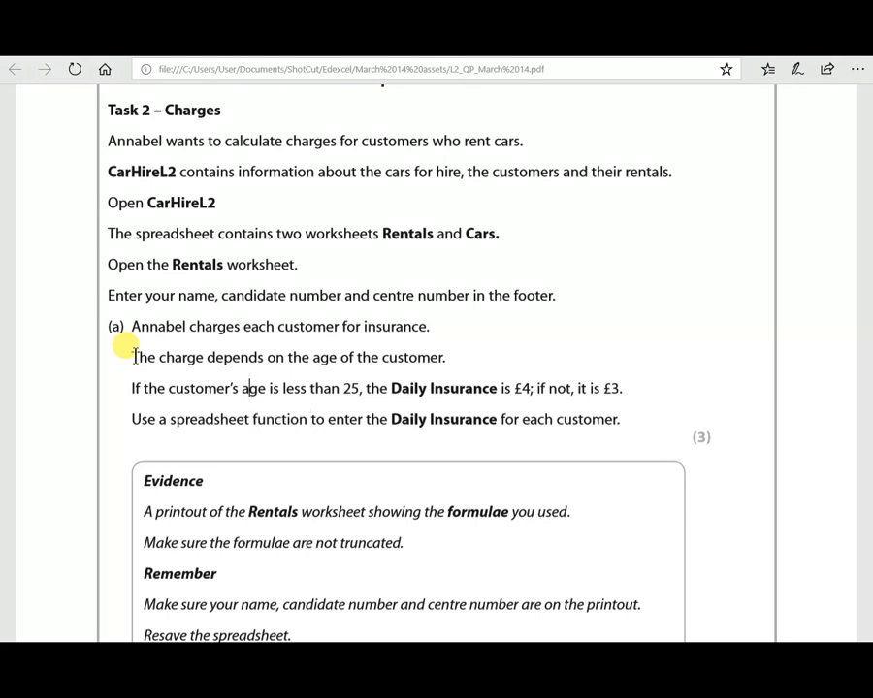
Examine the parts of the Daily Insurance condition, highlighting the opening "If" and the comparison "is less than"
key(Home)
key(ctrl+shift+Right)
key(ctrl+Right)
key(ctrl+Right)
key(ctrl+Right)
key(ctrl+Right)
key(ctrl+Left)
key(shift+Right)
key(shift+Right)
key(shift+Right)
key(shift+Right)
key(shift+Right)
key(shift+Right)
key(shift+Right)
key(shift+Right)
key(shift+Right)
key(shift+Right)
key(shift+Right)
key(shift+Right)
key(shift+Right)
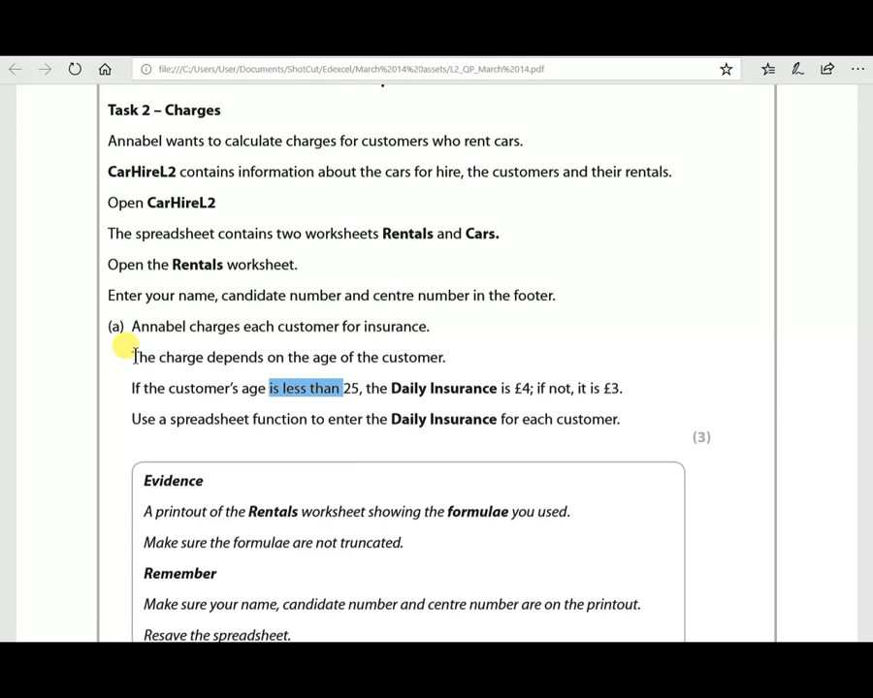
key(Right)
key(Home)
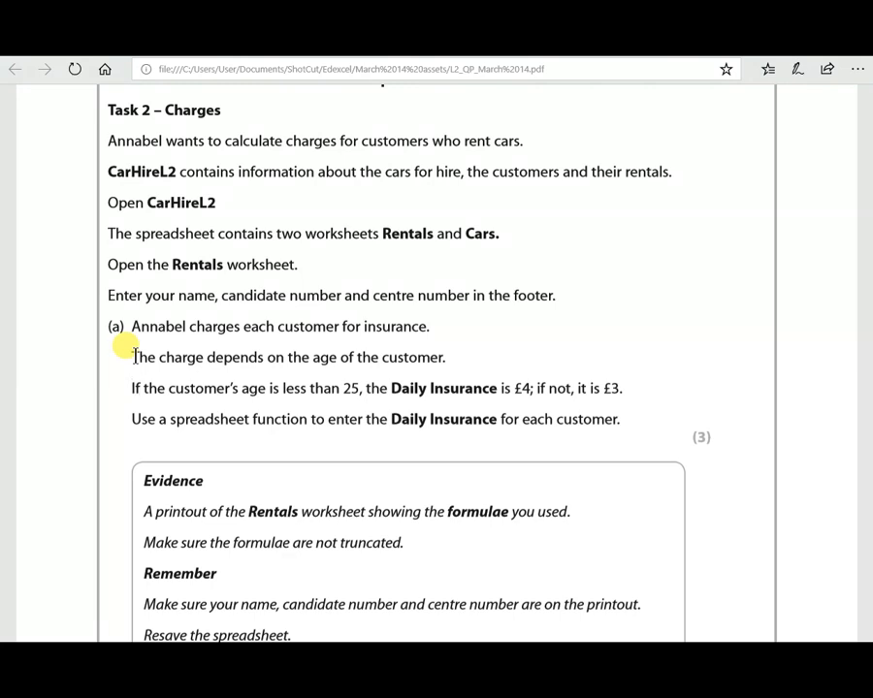
key(ctrl+Right)
key(ctrl+Right)
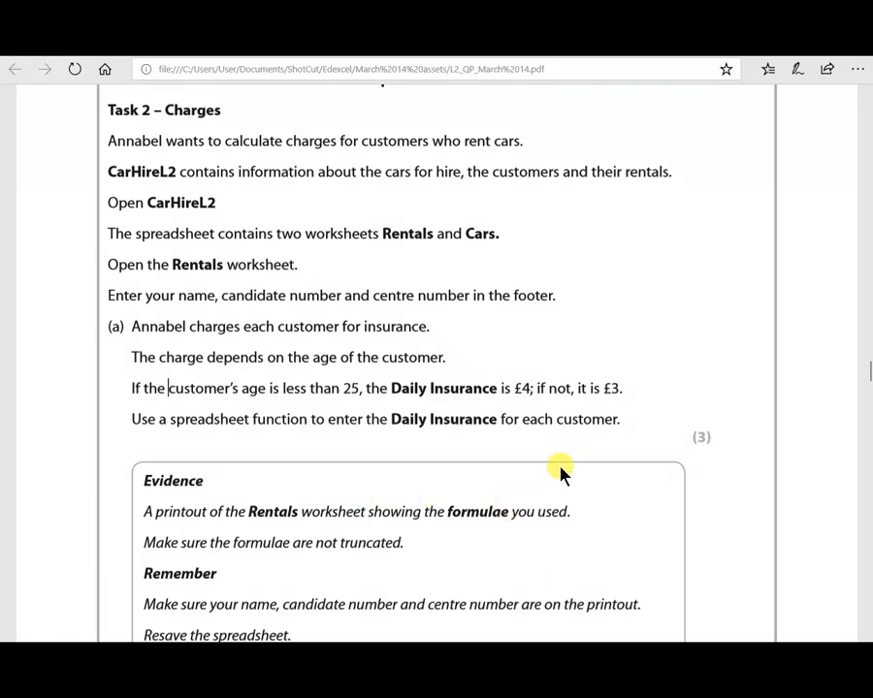
click(122, 413)
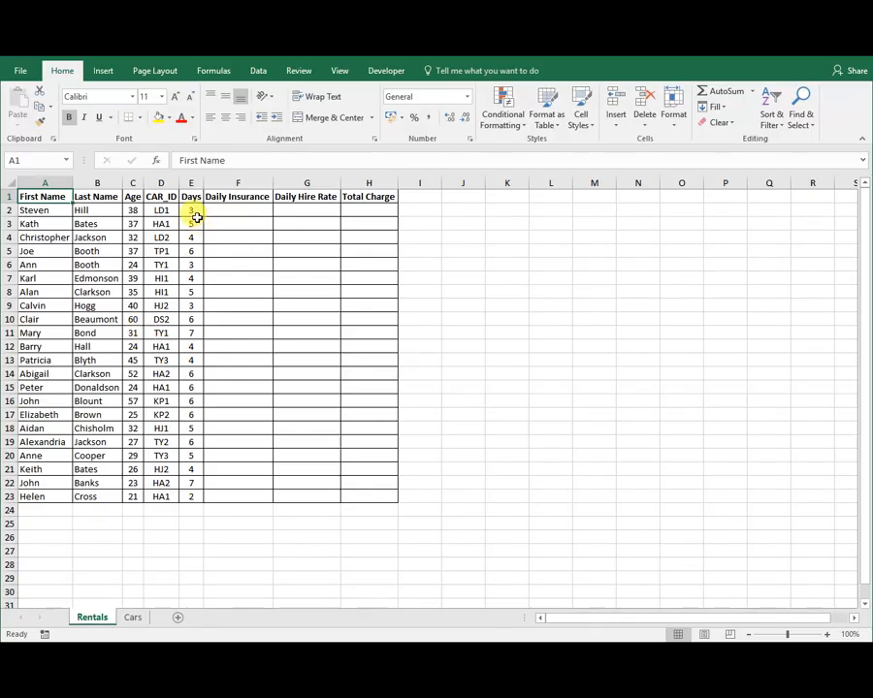
click(224, 212)
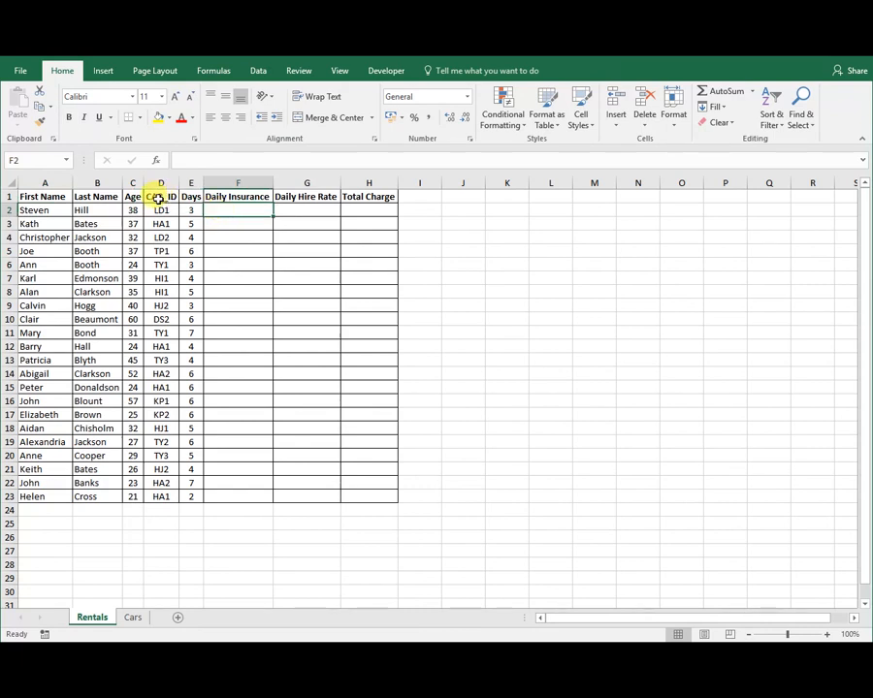
click(133, 209)
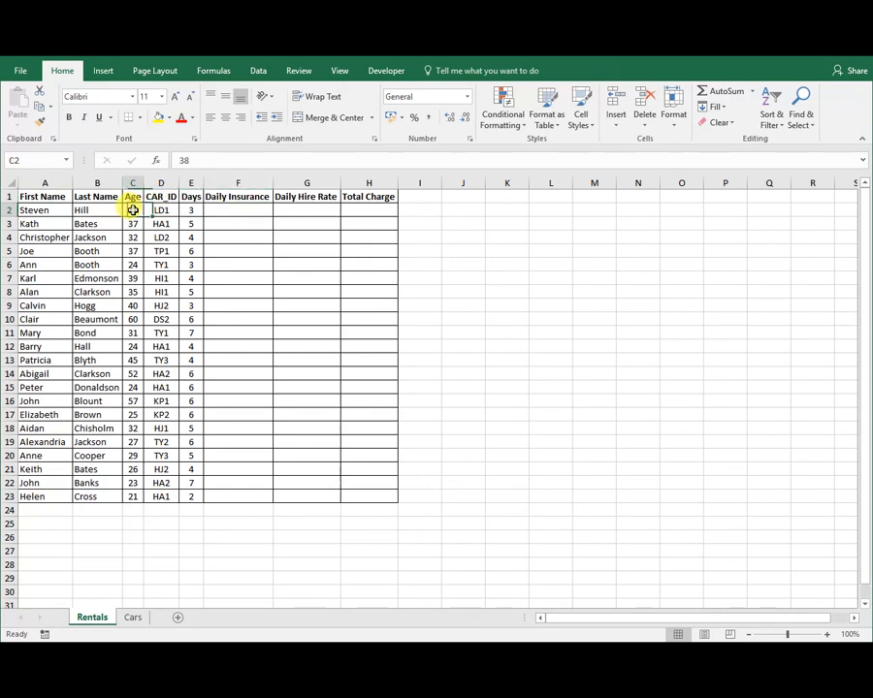
click(219, 214)
text(=IF()
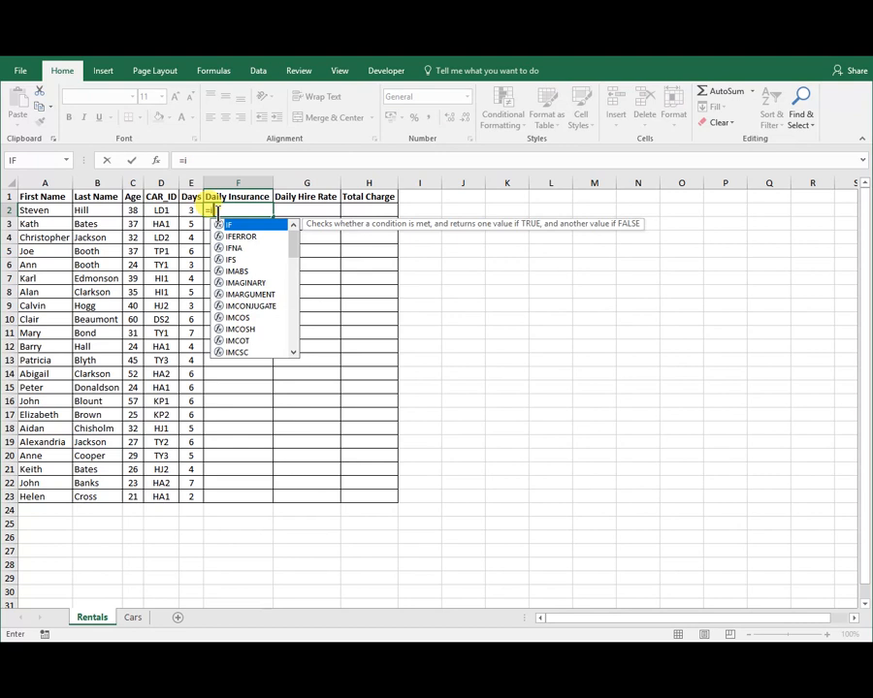
text(C)
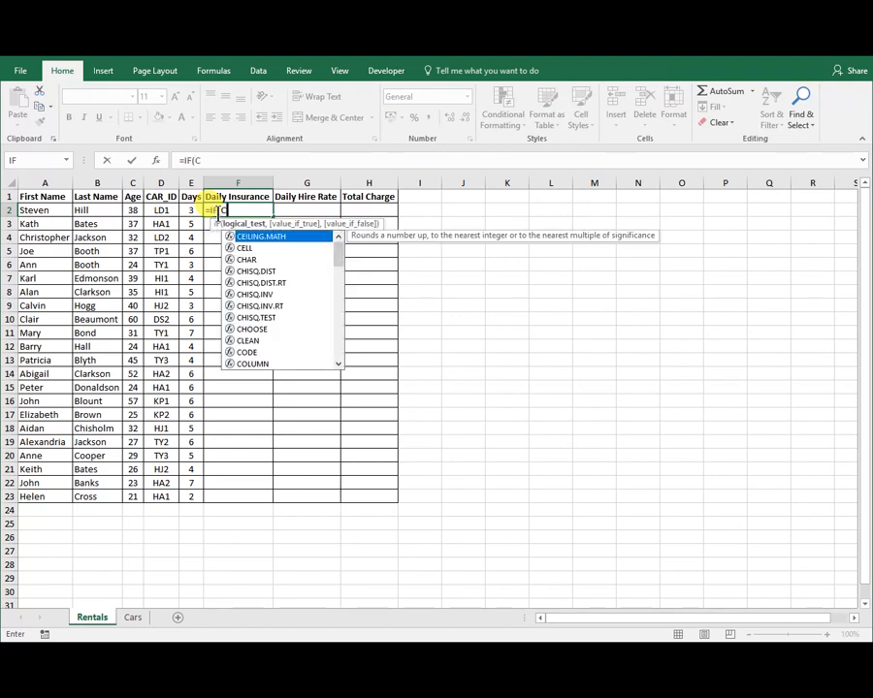
text(2<)
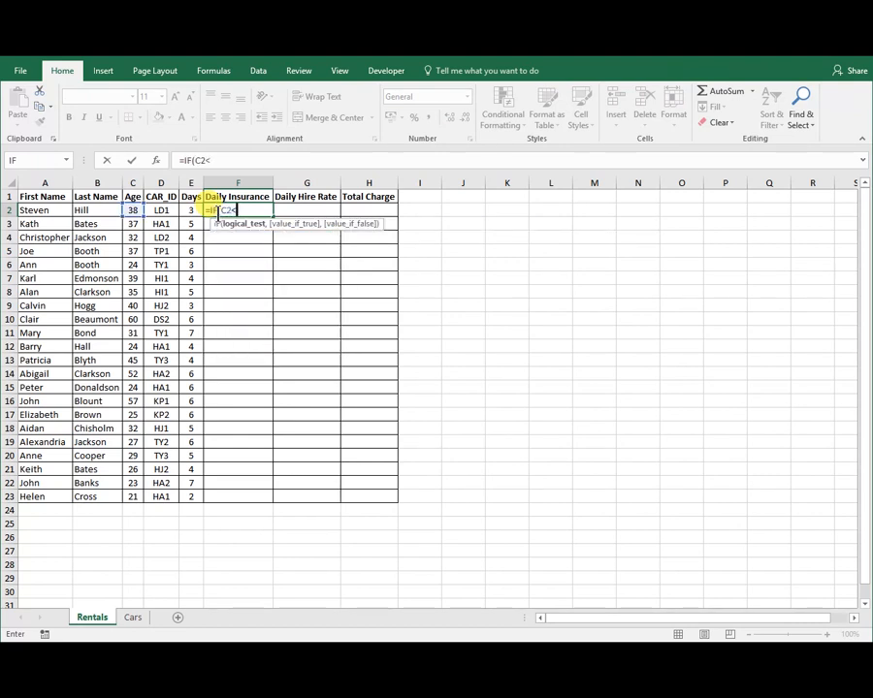
text(25)
key(Escape)
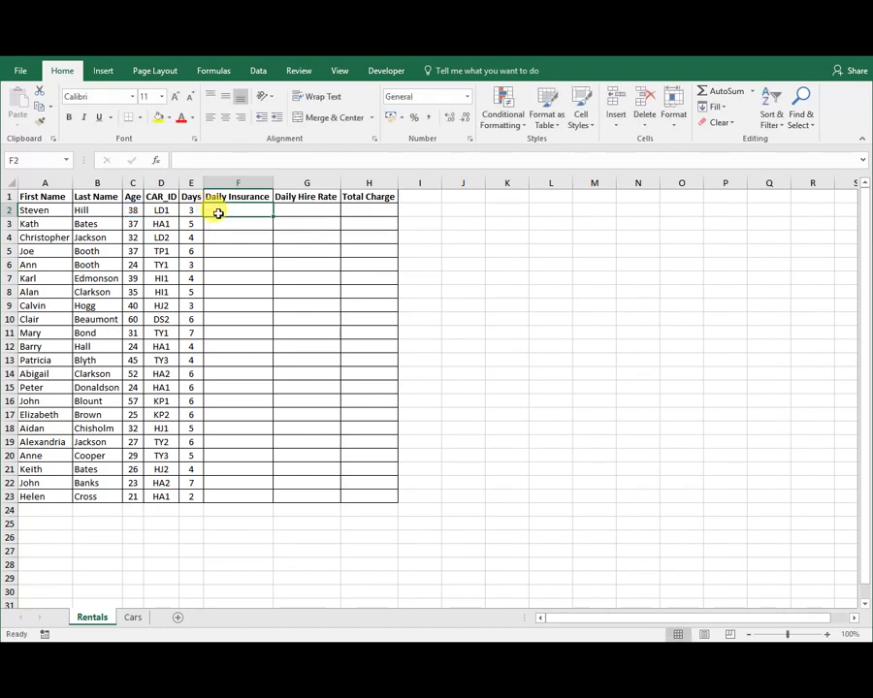
Insert the IF function in cell F2 of the Rentals worksheet with the logical test C2<25
click(157, 161)
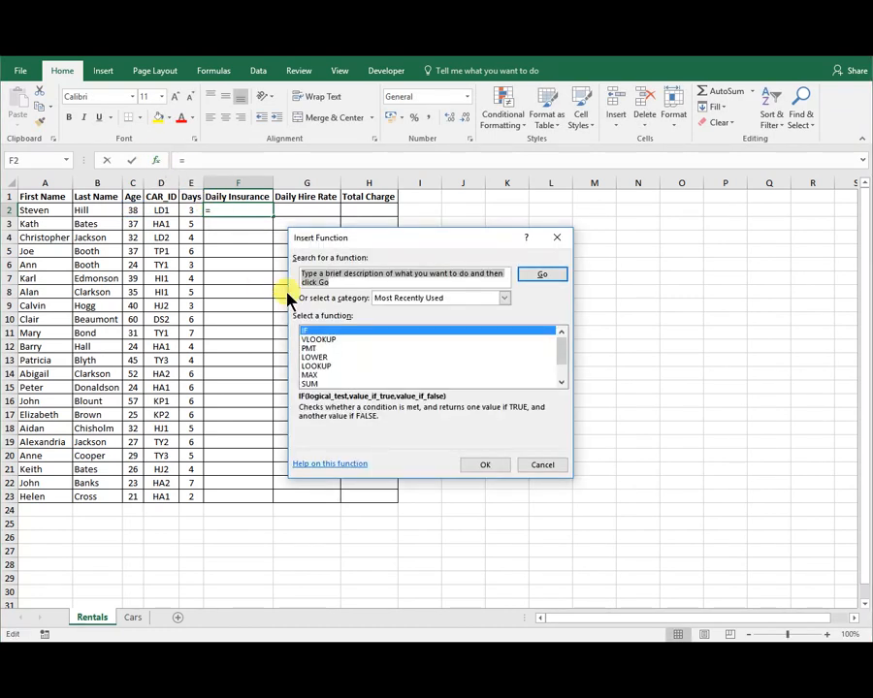
click(330, 335)
double_click(329, 335)
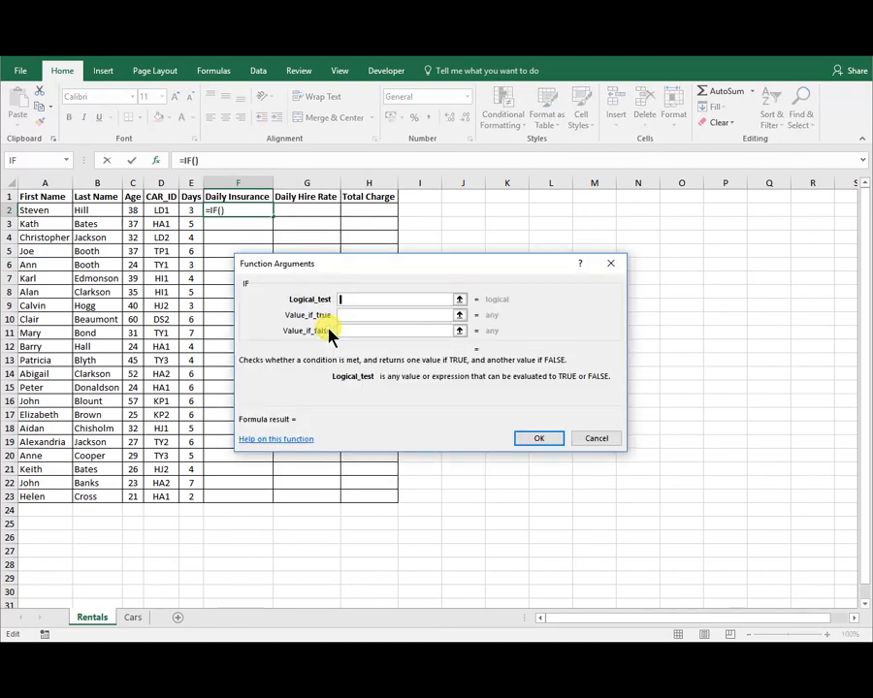
drag(376, 267, 417, 278)
click(388, 310)
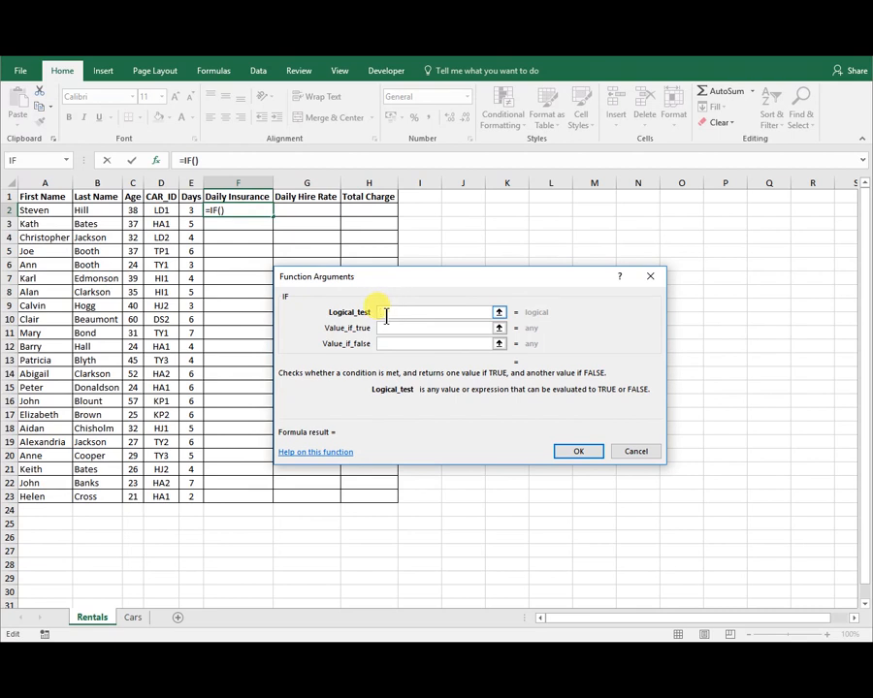
click(134, 210)
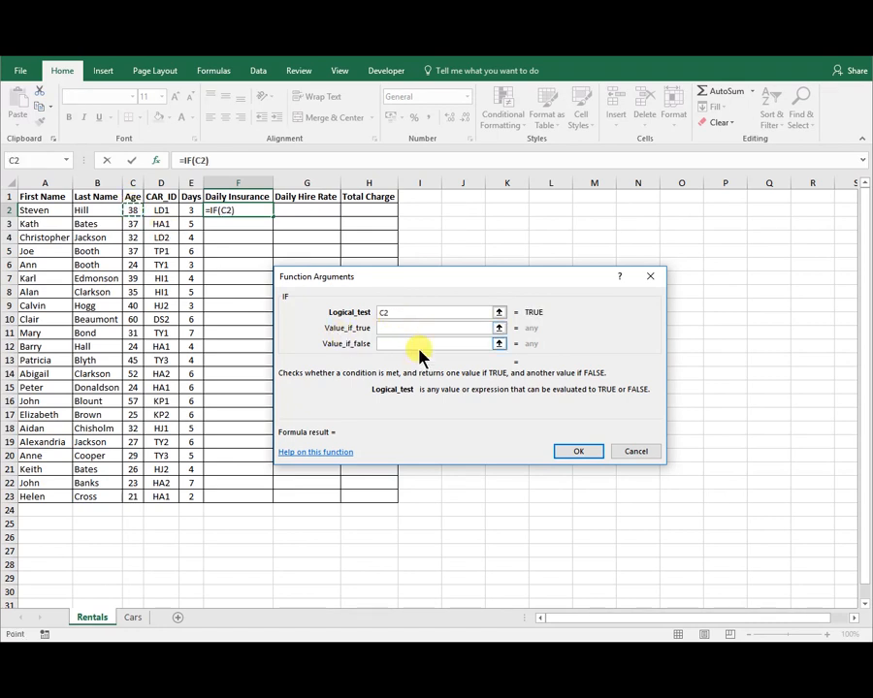
text(<)
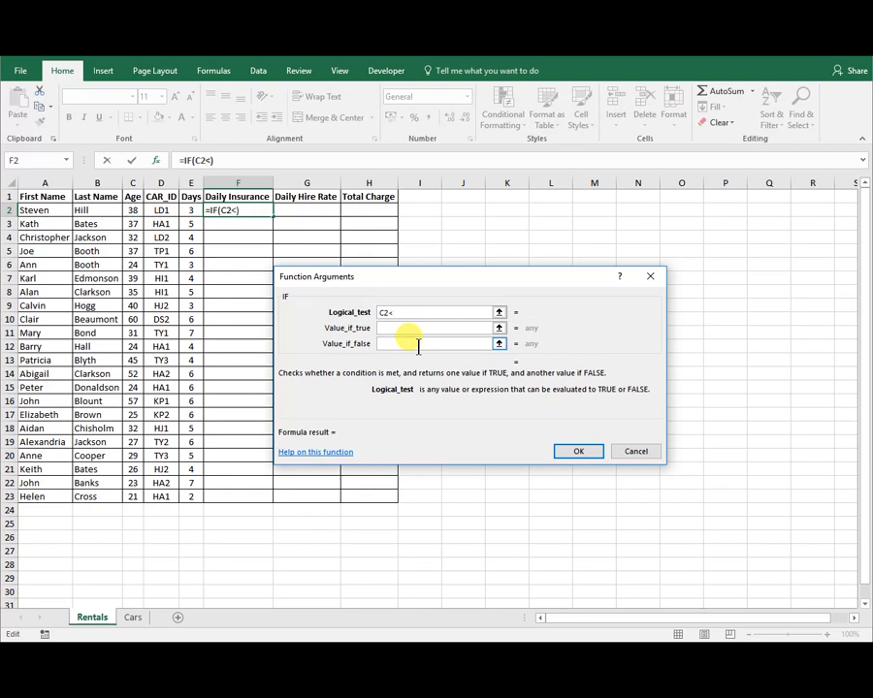
text(25)
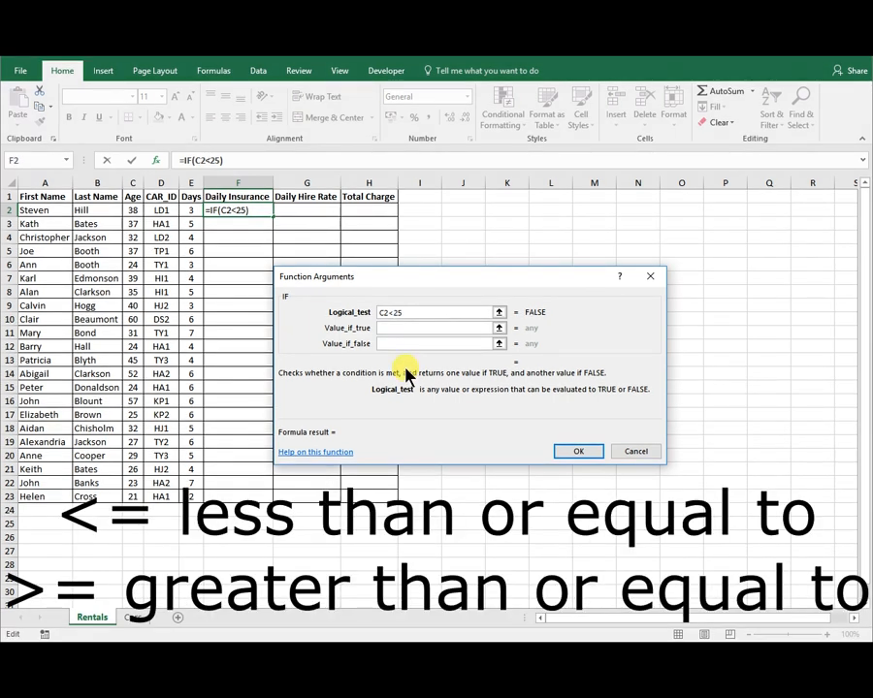
Try the logical test as C2<=25, and restore it to C2<25
click(412, 329)
click(399, 312)
text(=)
key(BackSpace)
click(408, 331)
click(397, 312)
text(=)
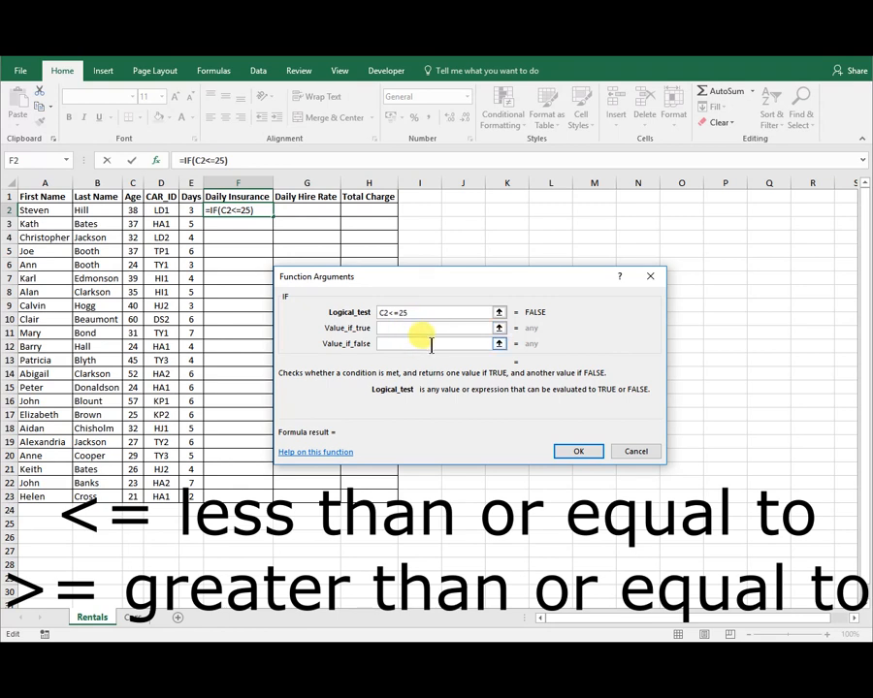
click(395, 314)
key(BackSpace)
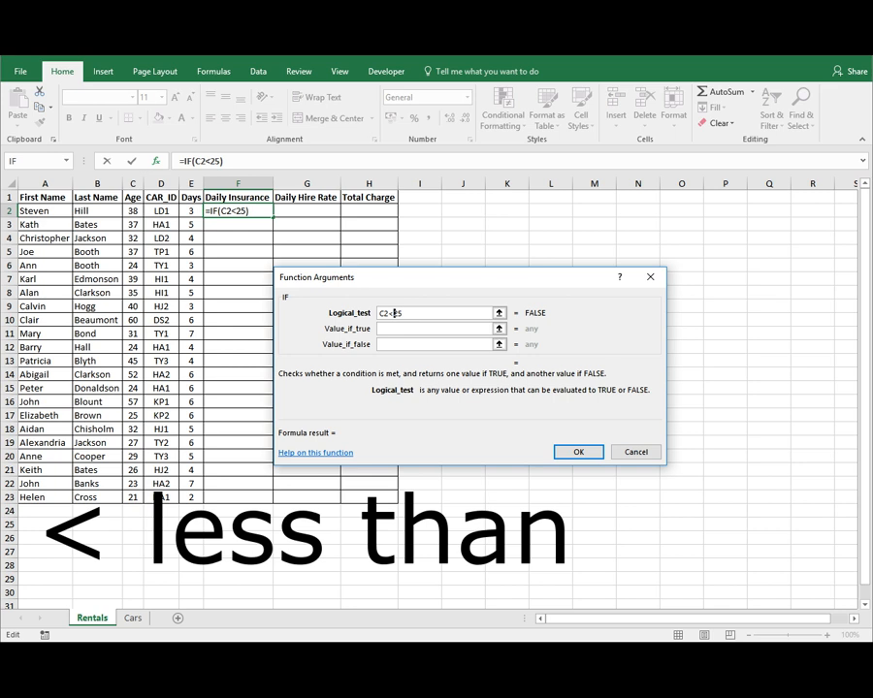
Complete the IF function with 4 if true and 3 if false, and fill it down the Daily Insurance column
click(387, 328)
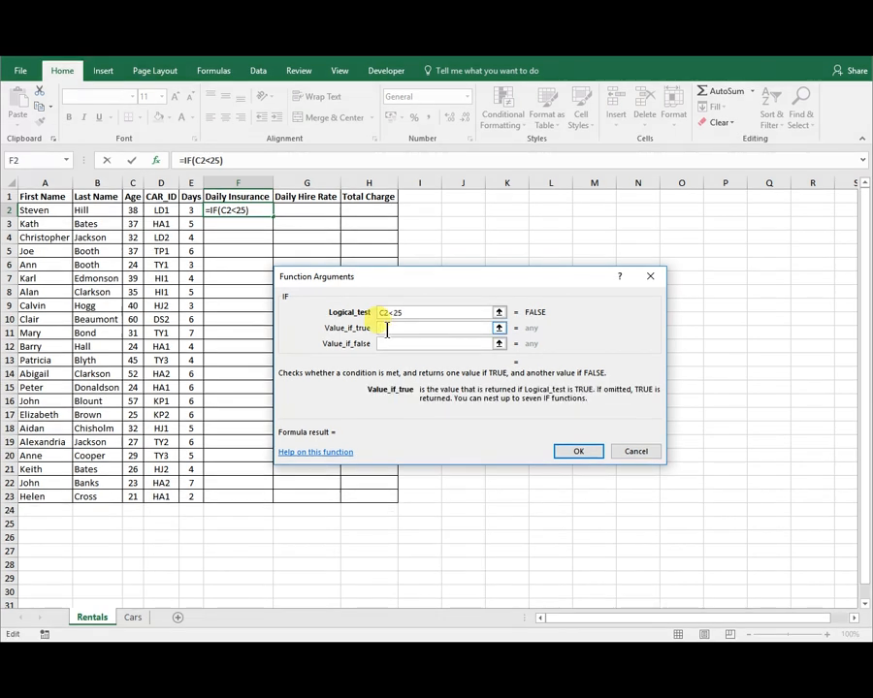
text(4)
click(387, 343)
text(3)
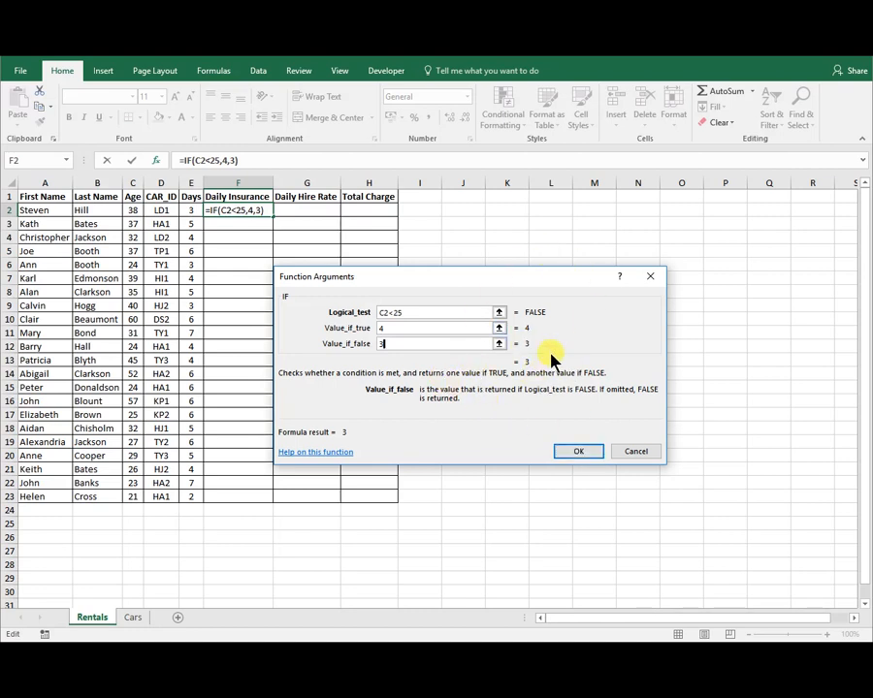
click(573, 454)
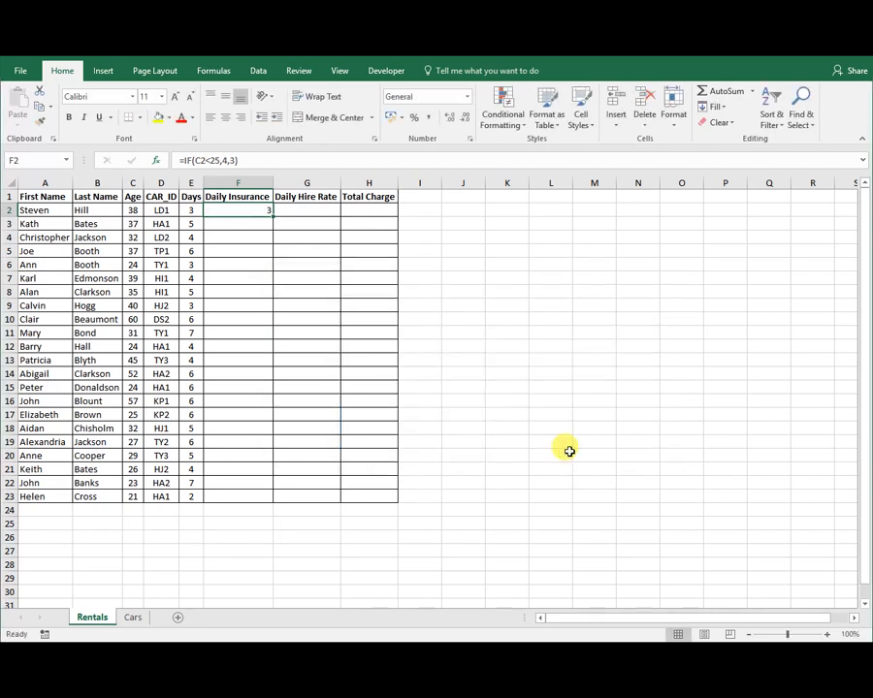
double_click(273, 215)
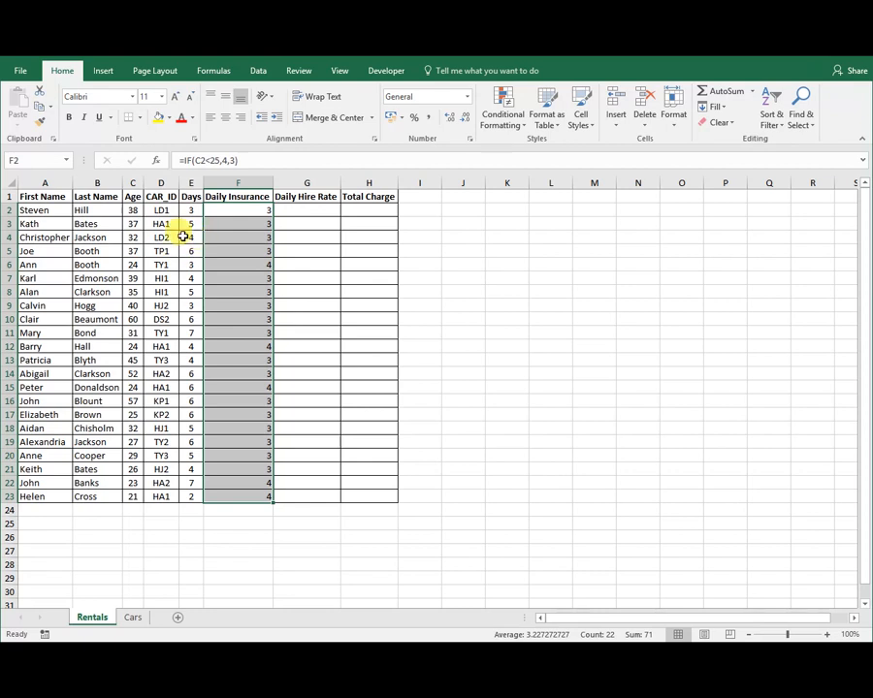
Check the customer ages against the Daily Insurance formulas in rows 12 and 13
click(132, 344)
click(233, 345)
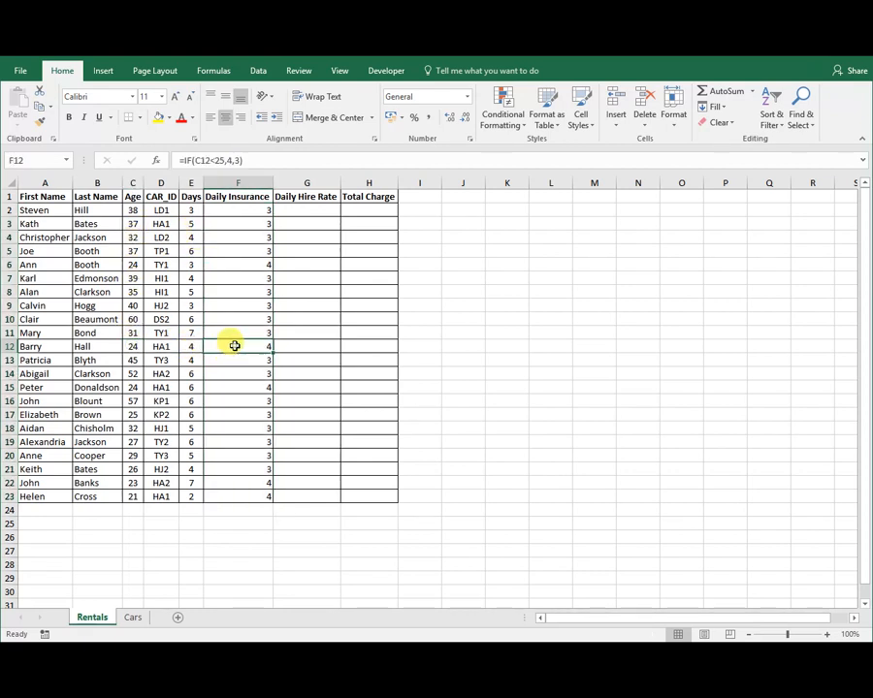
click(132, 360)
click(250, 360)
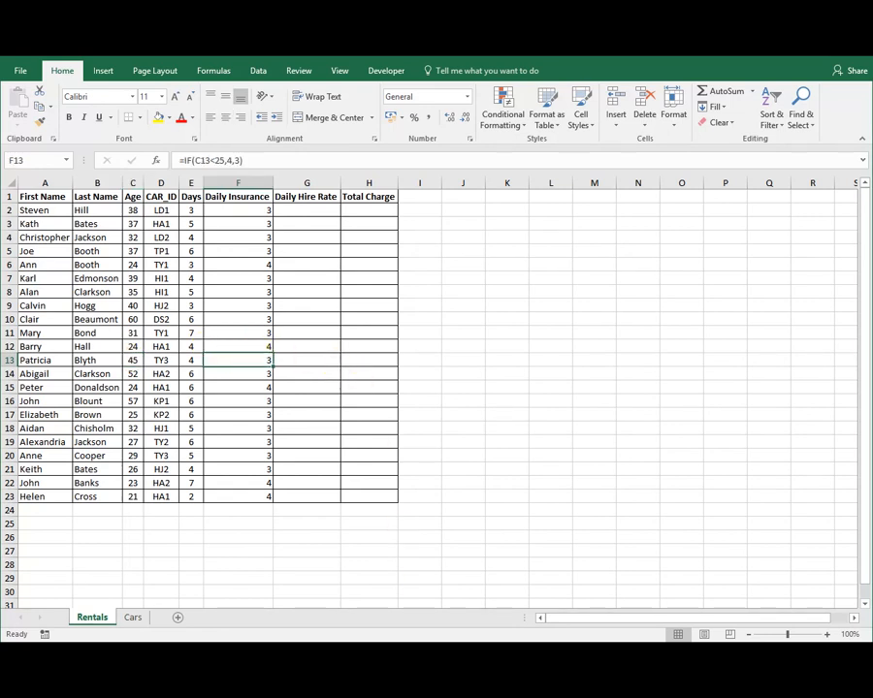
Switch to the PDF question paper, highlight question (a)'s evidence requirement for the Rentals printout, and bring up question (b)
key(alt+Tab)
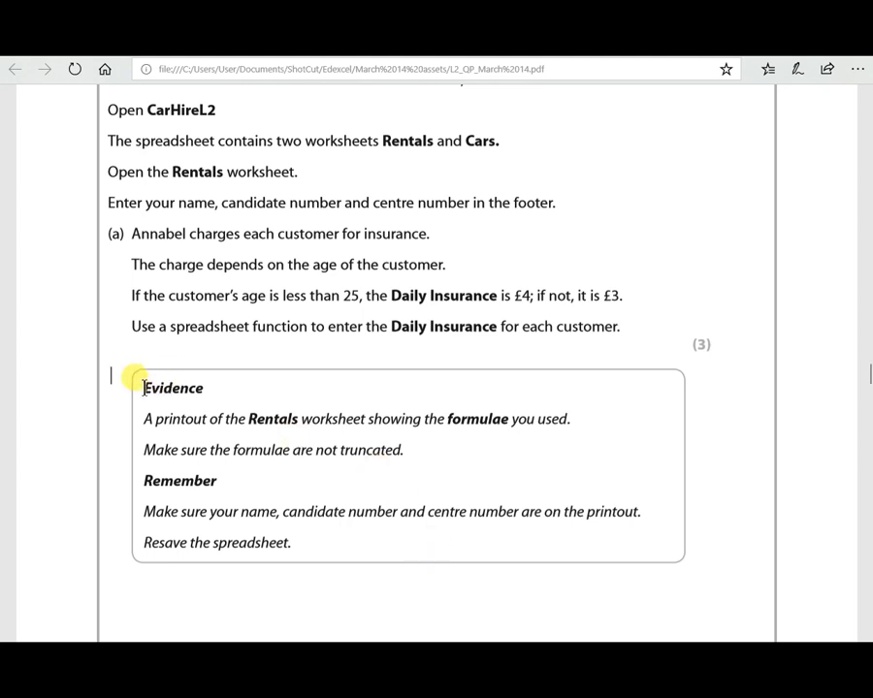
double_click(137, 315)
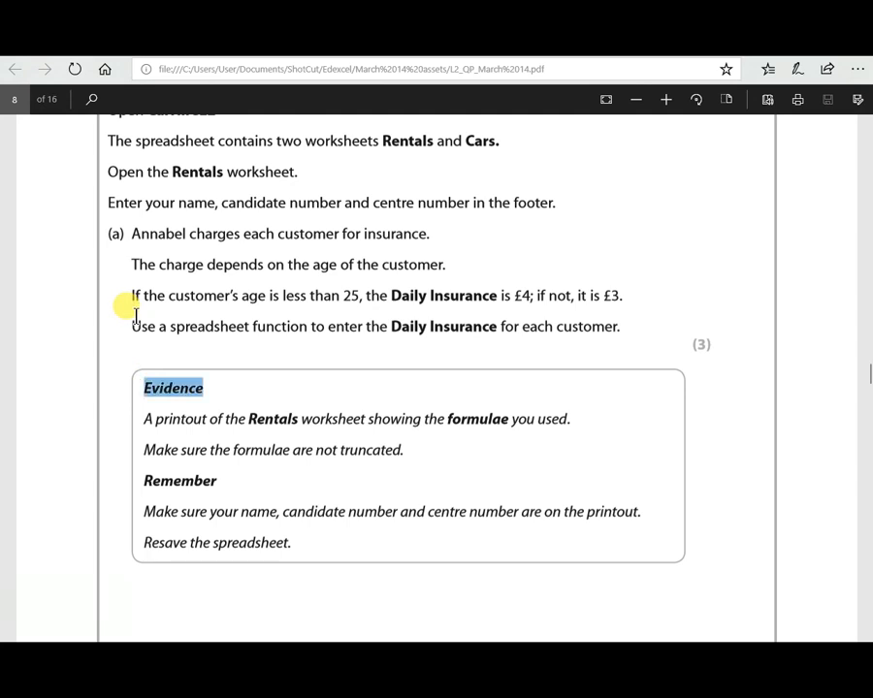
key(Down)
key(Up)
key(ctrl+shift+Right)
key(ctrl+shift+Right)
key(ctrl+shift+Right)
key(ctrl+shift+Right)
key(ctrl+shift+Right)
key(ctrl+shift+Right)
key(ctrl+shift+Right)
key(ctrl+shift+Right)
key(ctrl+shift+Right)
key(ctrl+shift+Right)
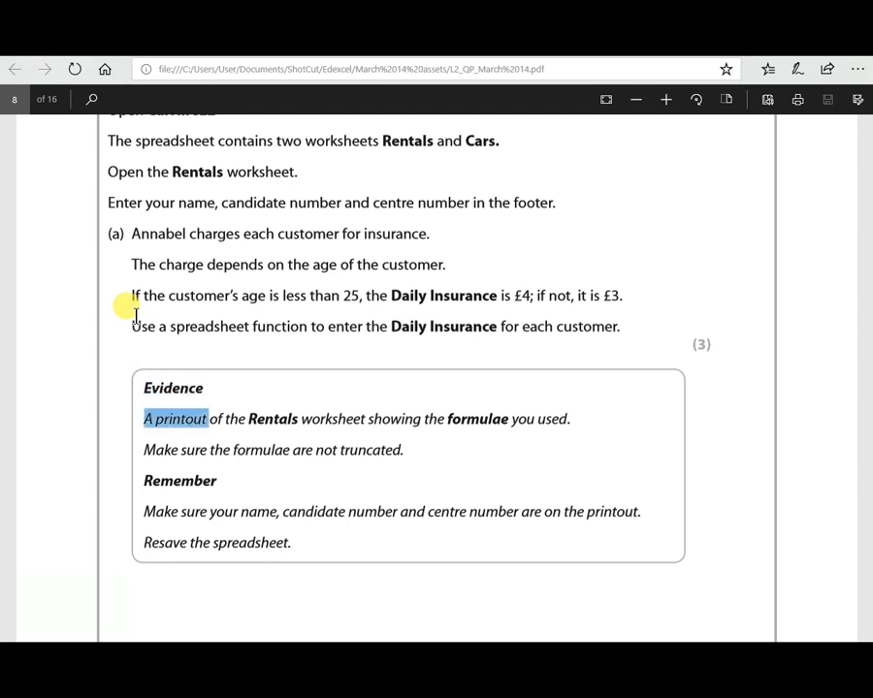
key(ctrl+shift+Right)
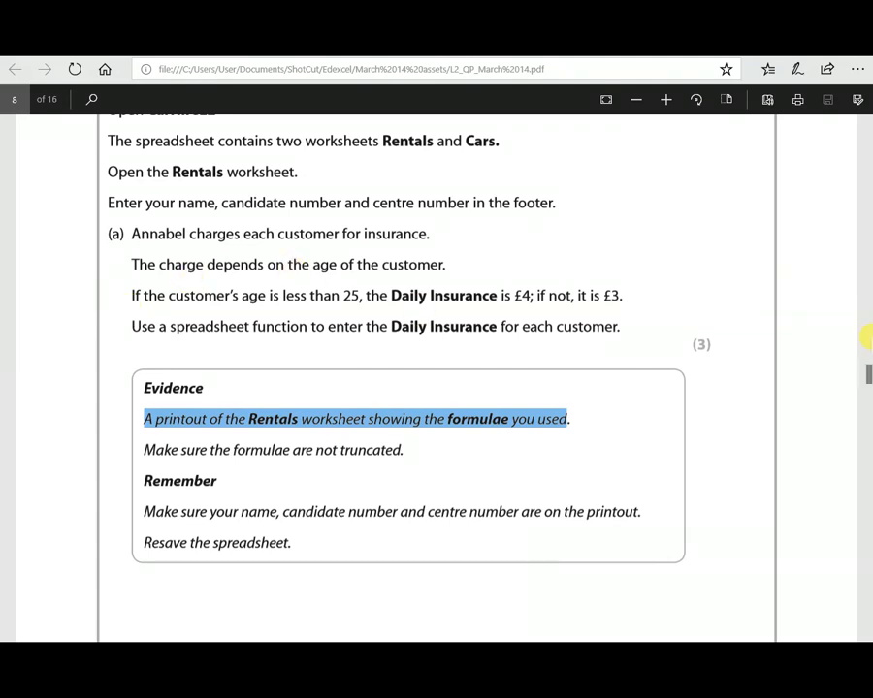
drag(866, 367, 866, 398)
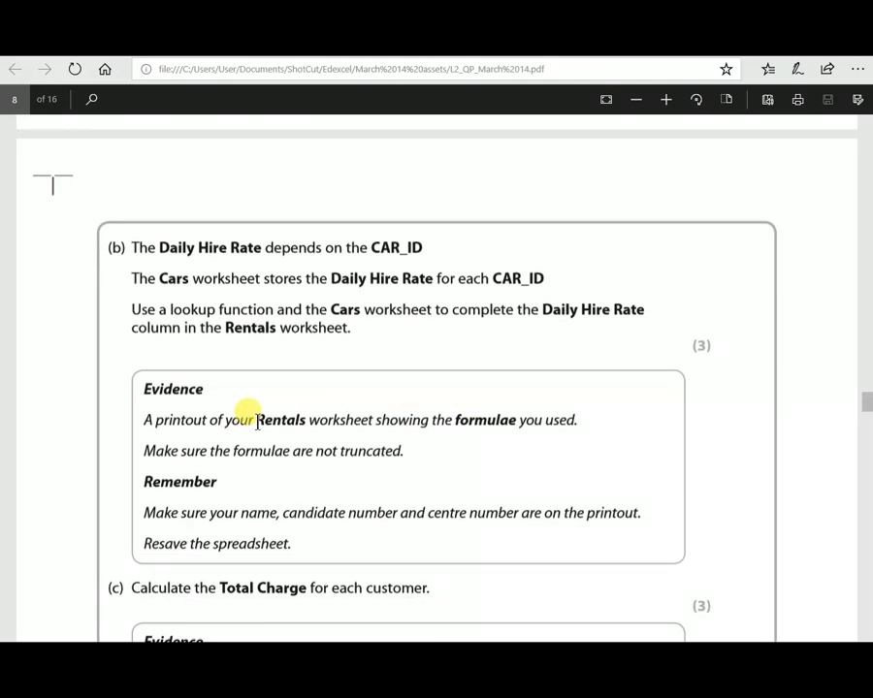
Review the evidence requirements for questions (b) and (c) in the question paper, and return to question (a)
drag(161, 388, 288, 510)
scroll(298, 522, down, 4)
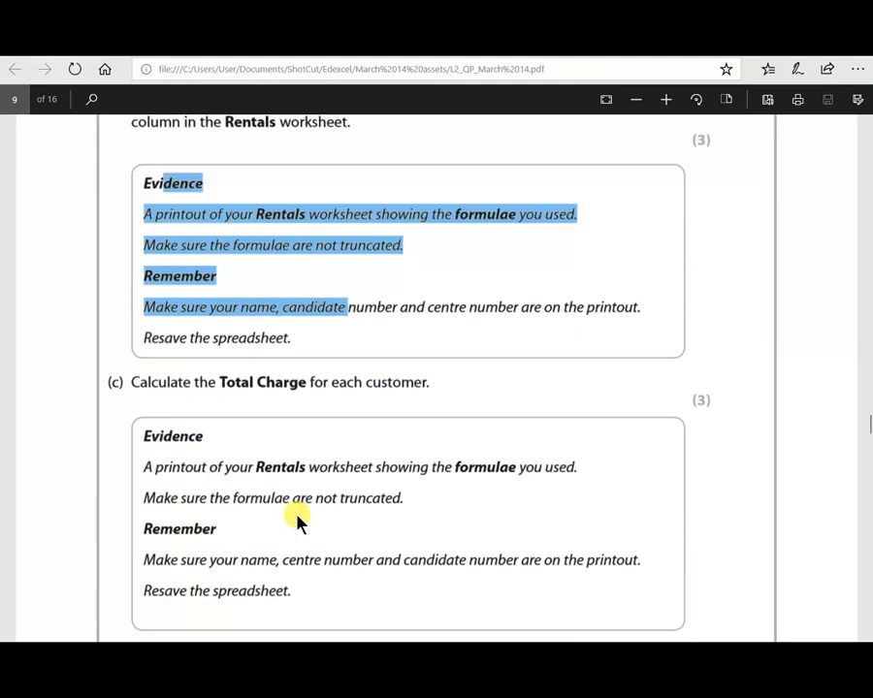
scroll(223, 291, up, 1)
drag(130, 216, 208, 217)
drag(163, 270, 288, 424)
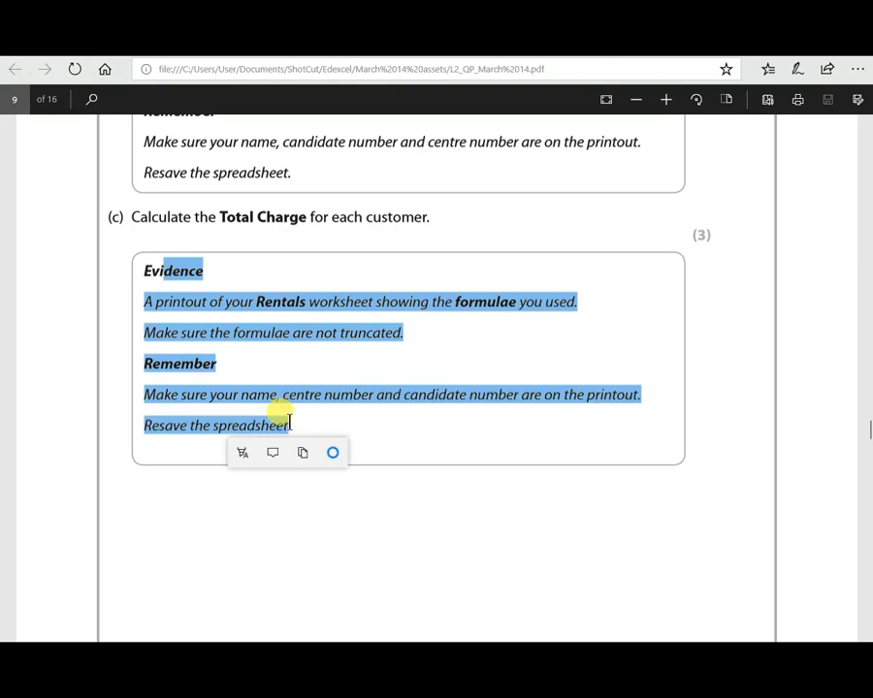
click(397, 433)
scroll(398, 433, up, 3)
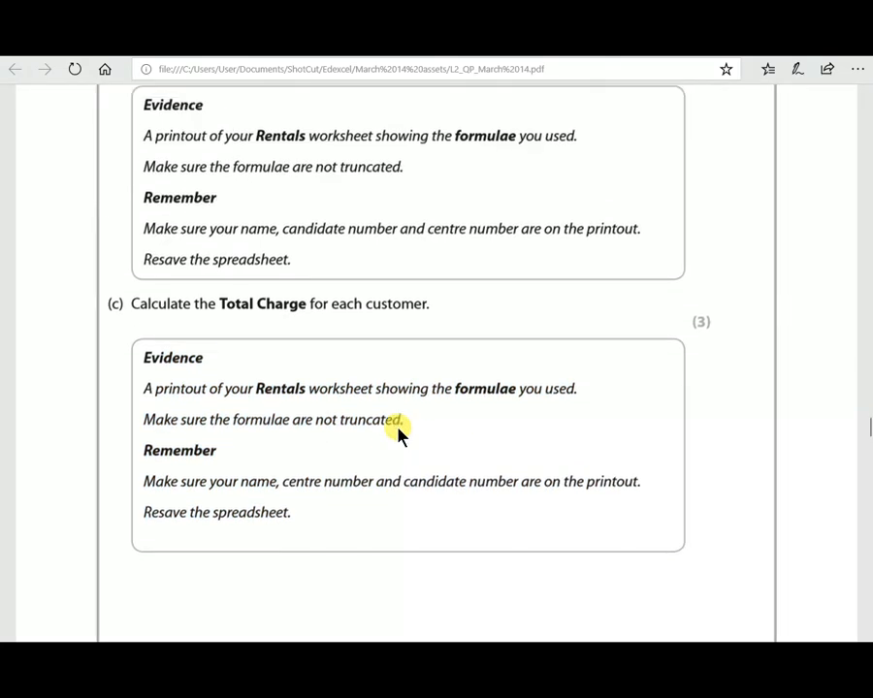
scroll(397, 433, up, 5)
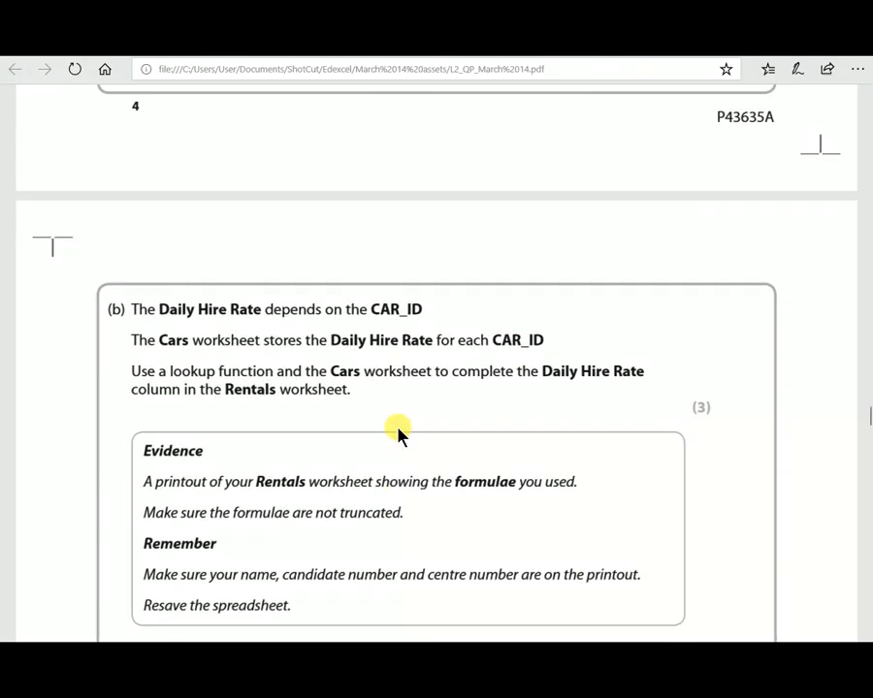
scroll(398, 434, up, 5)
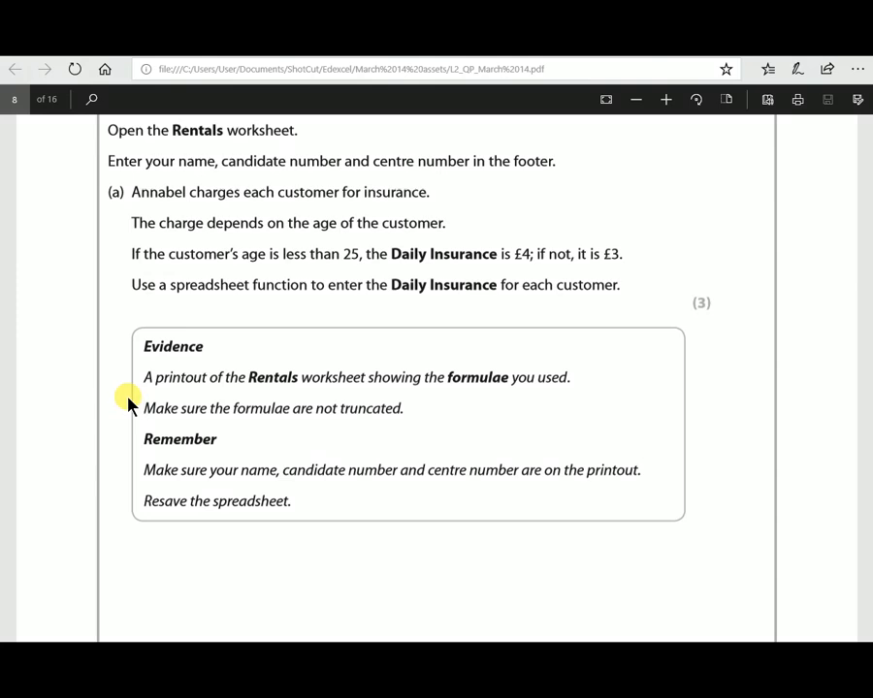
Highlight "formulae are not truncated" in question (a)'s evidence box, and clear the highlight
key(ctrl+Right)
key(ctrl+Right)
key(ctrl+Right)
key(ctrl+shift+Right)
key(ctrl+shift+Right)
key(ctrl+shift+Right)
key(ctrl+shift+Right)
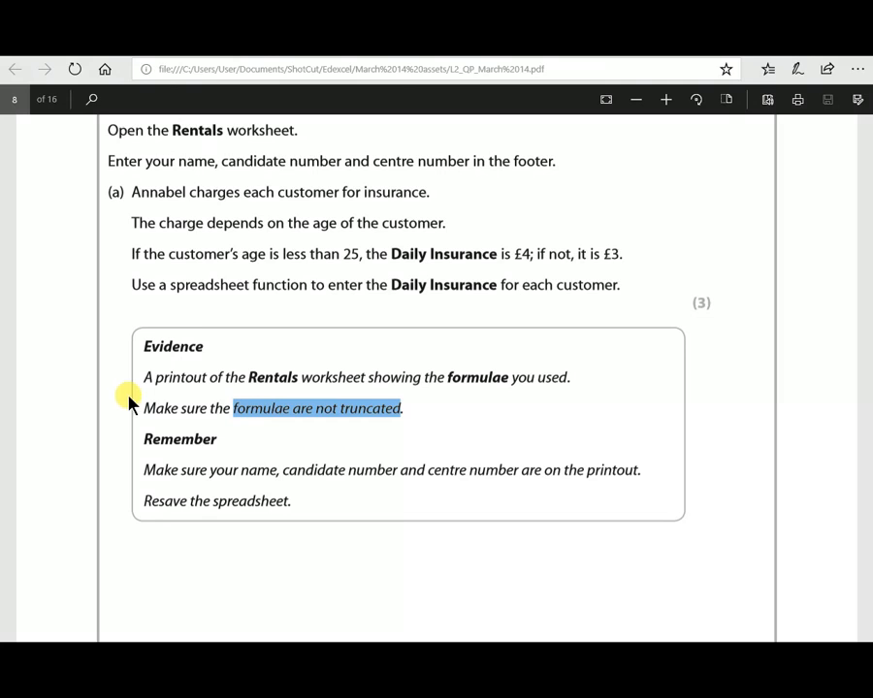
click(569, 376)
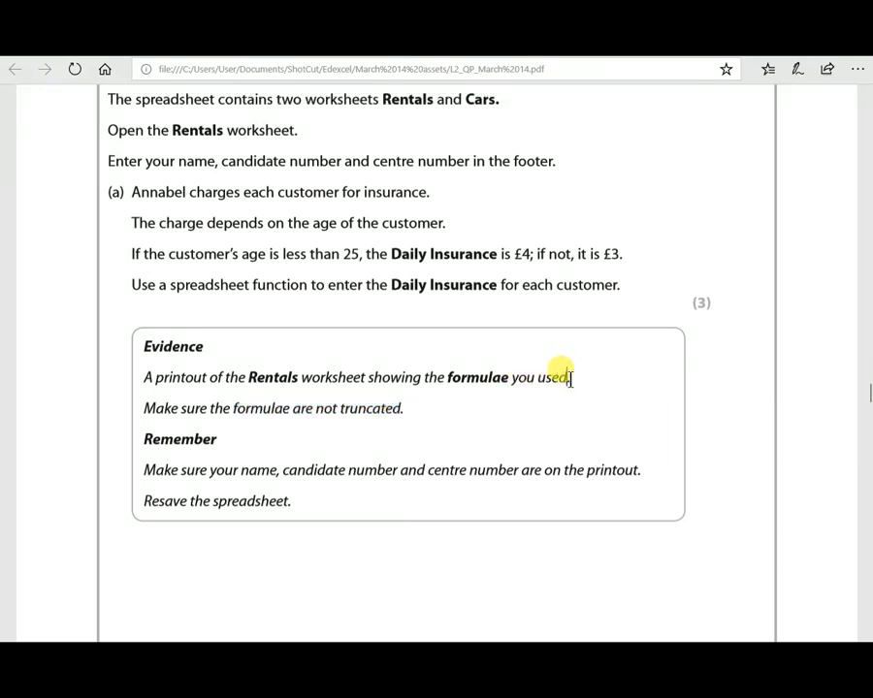
double_click(735, 327)
click(735, 331)
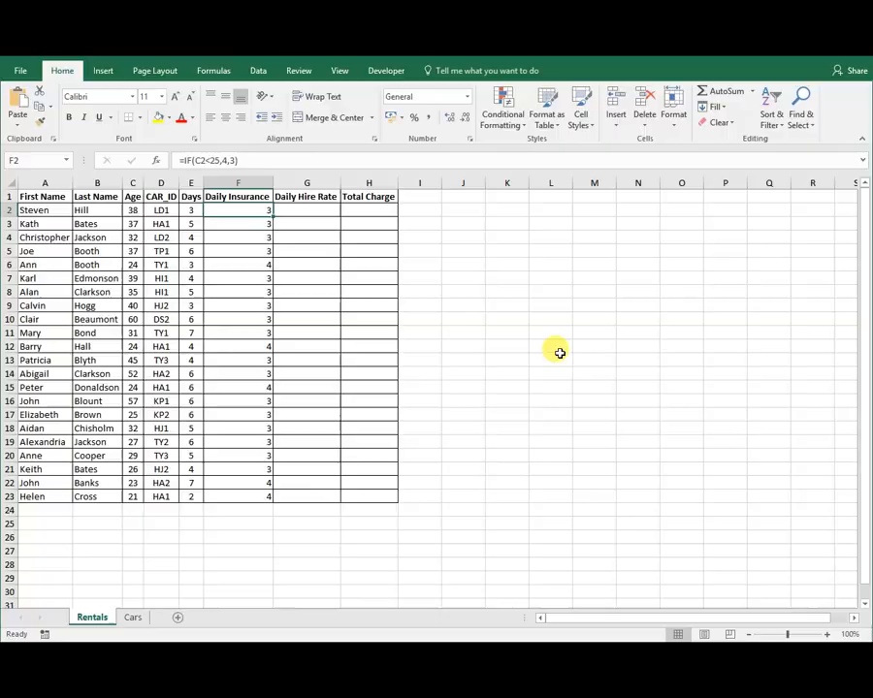
Switch to the Excel workbook, show formulas on the Rentals worksheet, and autofit the Daily Insurance, Last Name and First Name columns
click(214, 73)
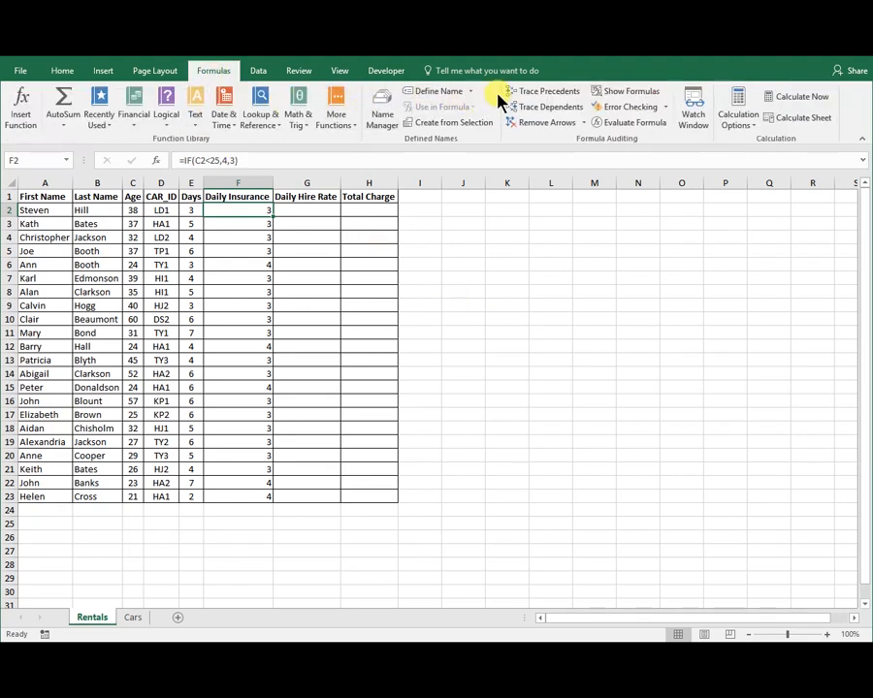
click(625, 94)
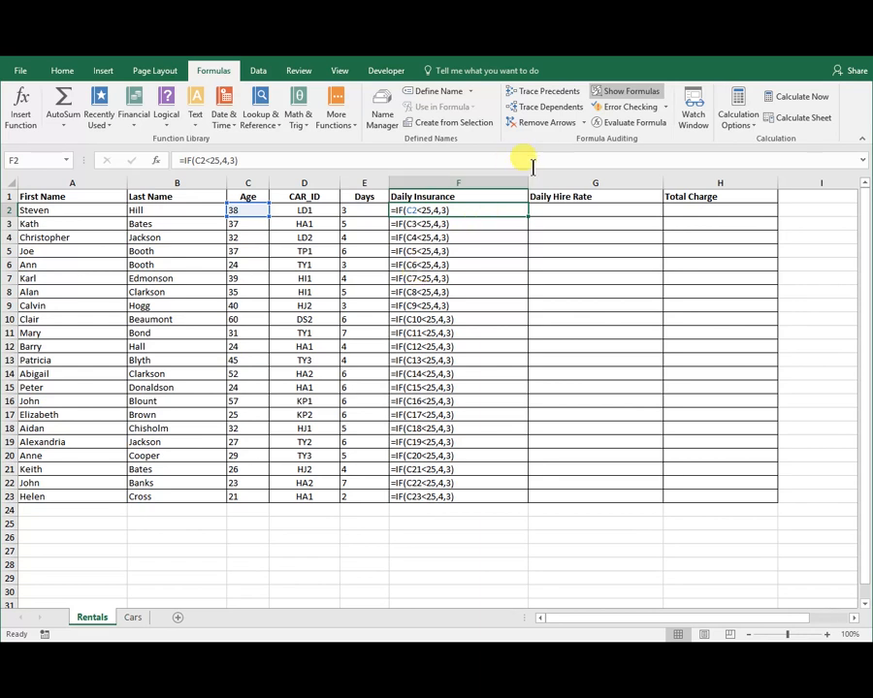
drag(527, 183, 438, 183)
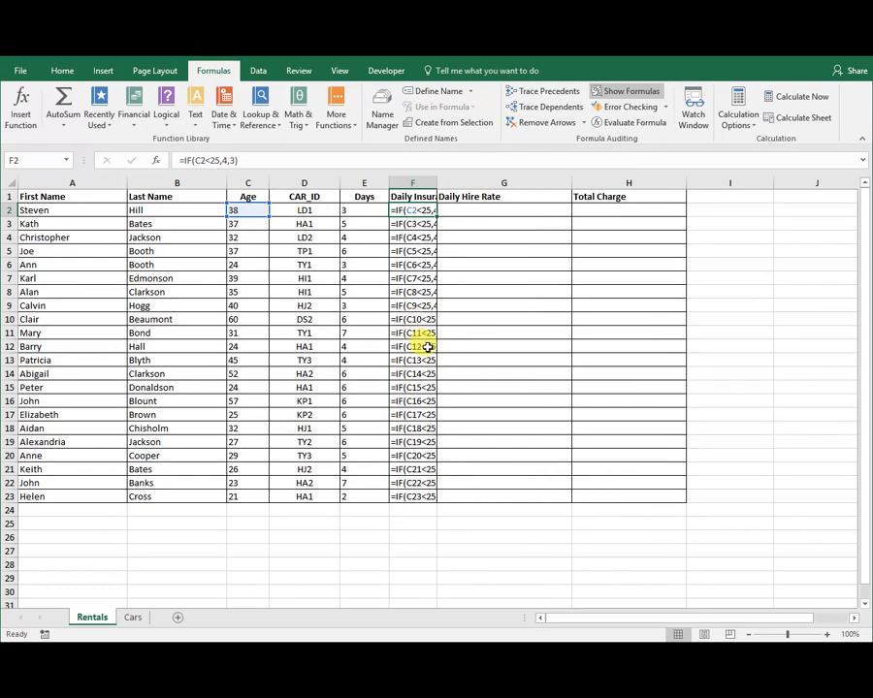
double_click(436, 183)
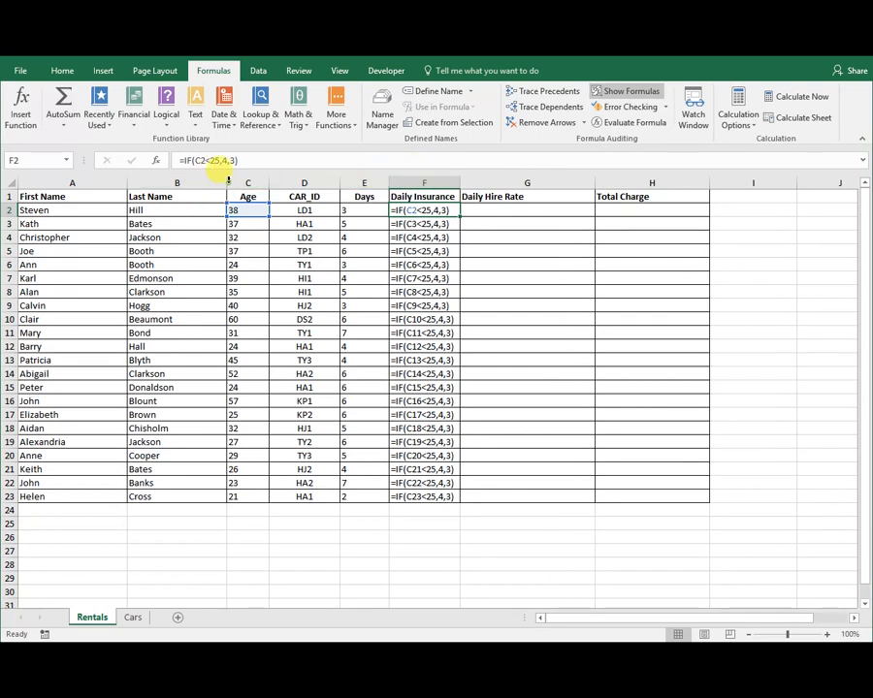
double_click(227, 182)
double_click(127, 183)
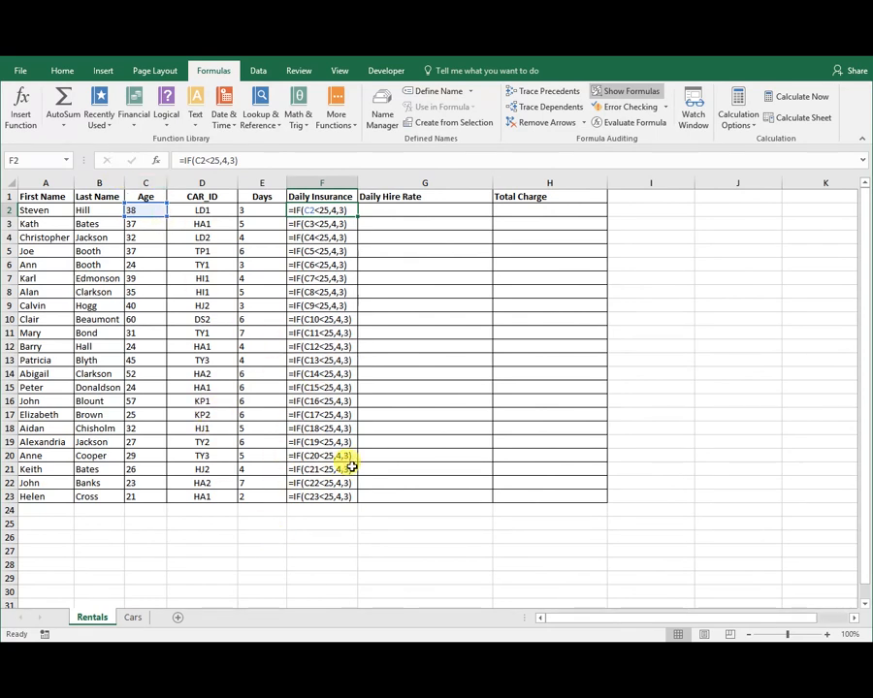
Start printing one copy of the Rentals worksheet's formula view on the Canon MG3000 series, and cancel the print job
click(21, 72)
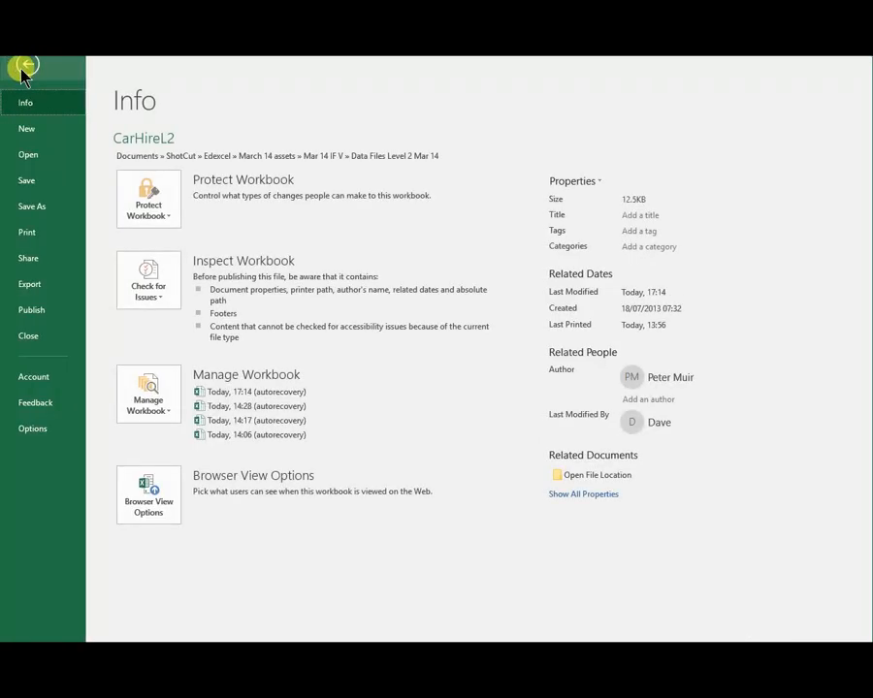
click(28, 234)
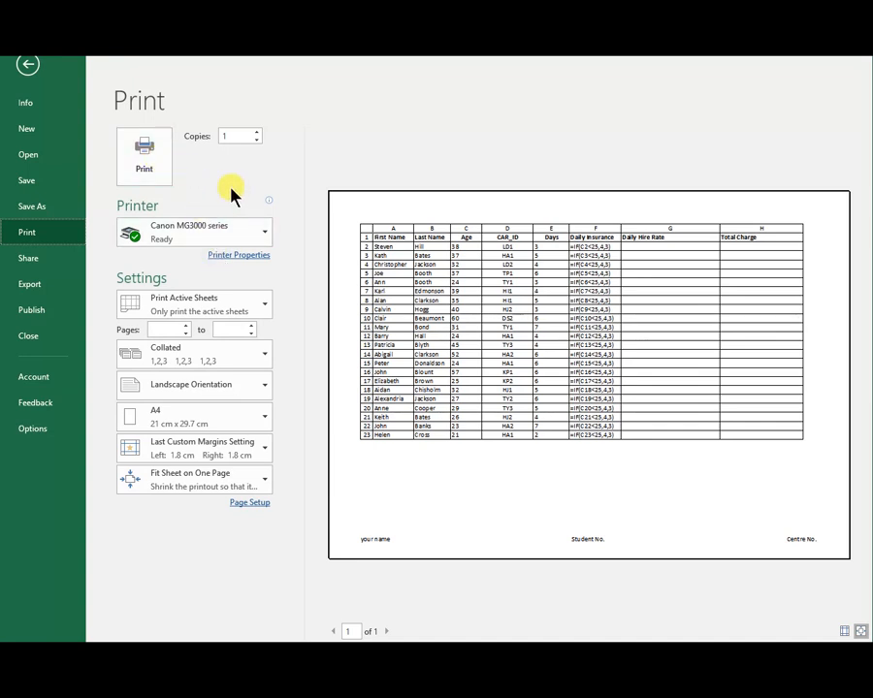
click(148, 163)
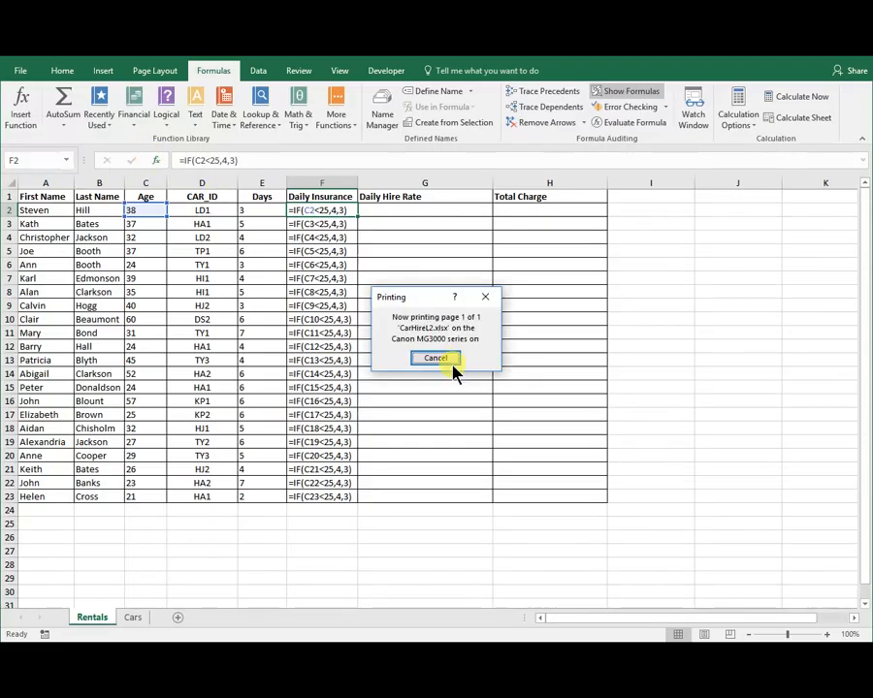
click(448, 357)
click(452, 359)
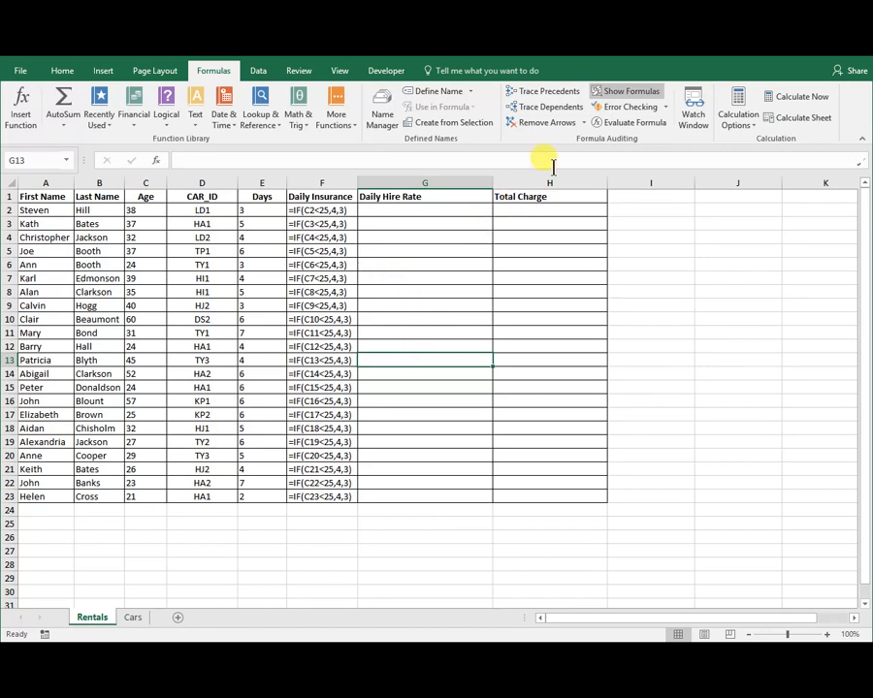
Return the Rentals worksheet to its value view with all columns autofitted, and select the first Daily Hire Rate cell, G2
click(602, 94)
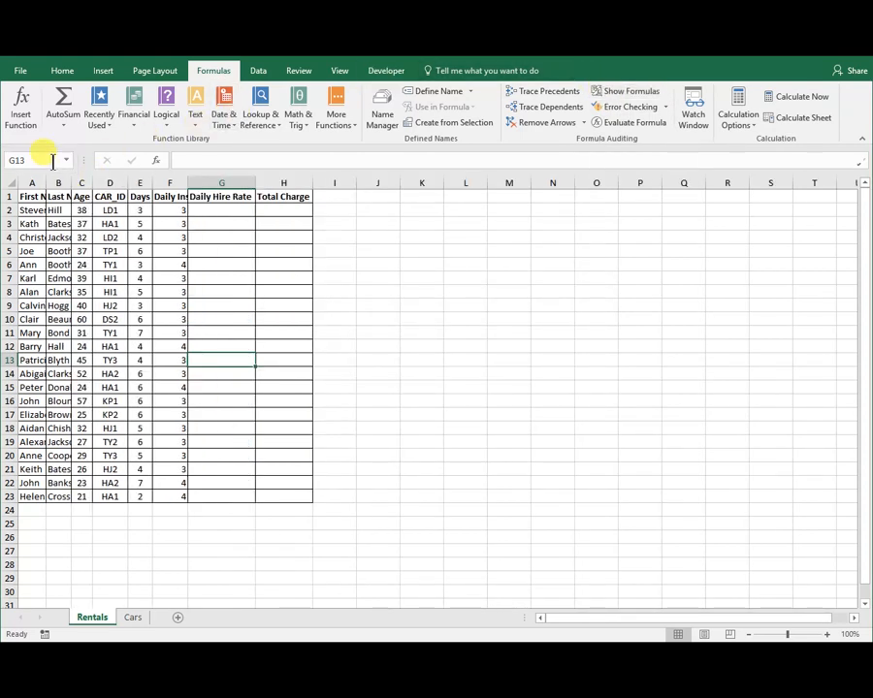
click(10, 181)
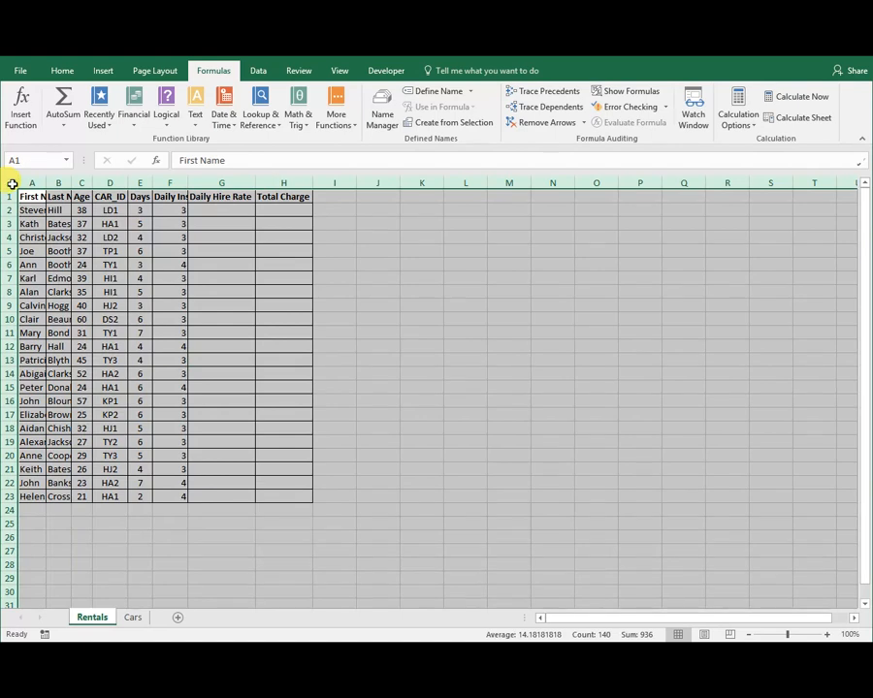
double_click(73, 181)
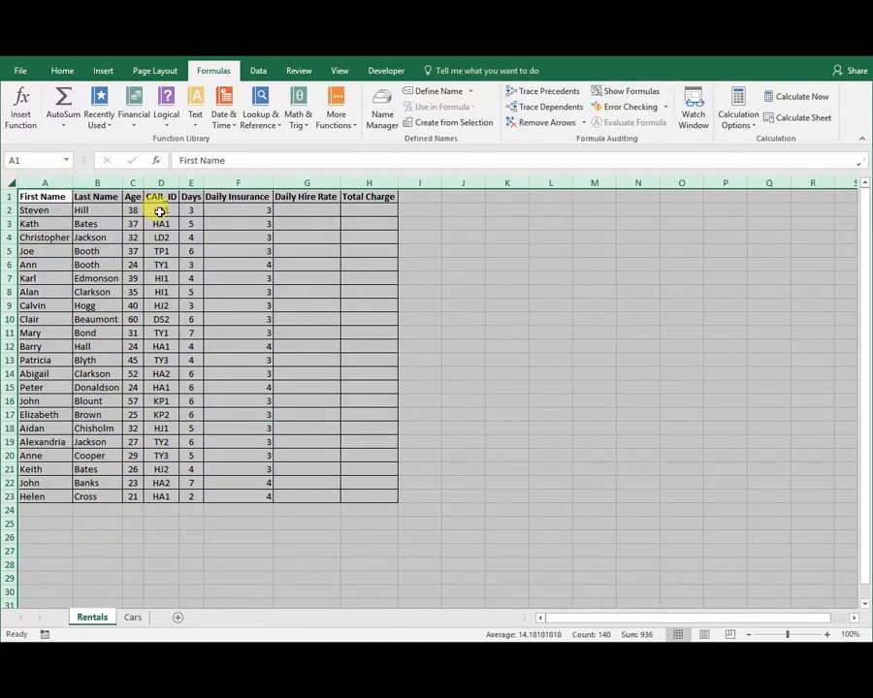
click(43, 197)
click(298, 209)
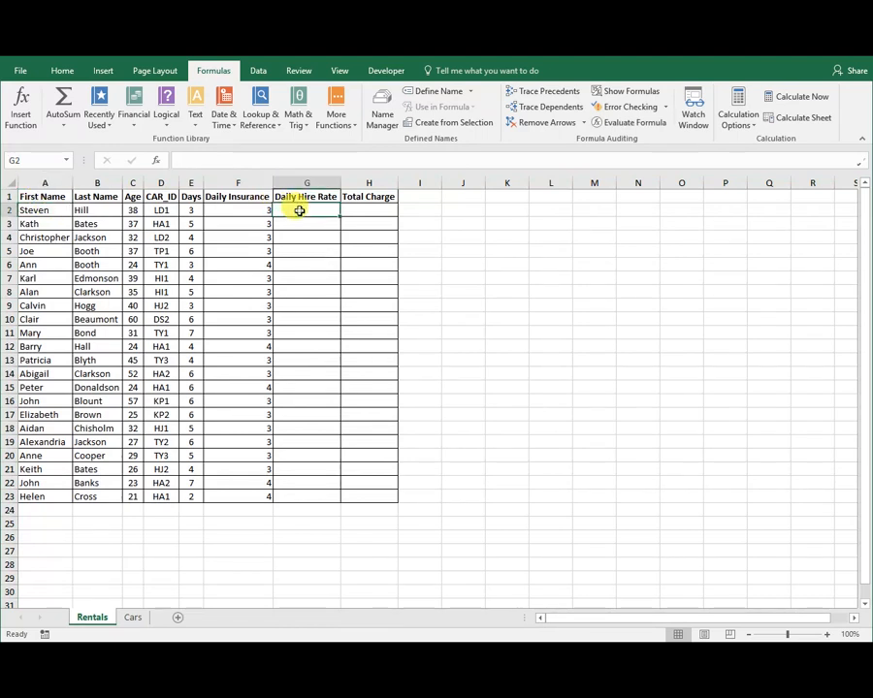